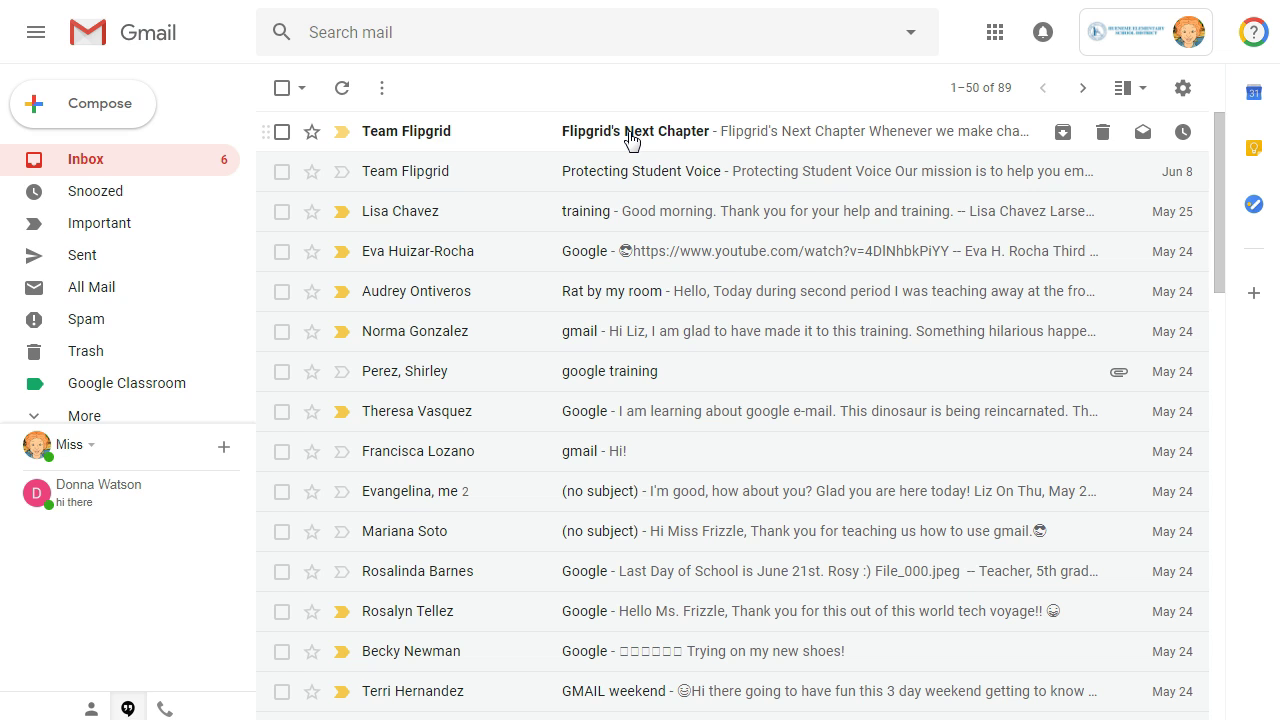
Step: Create a non-nested label named Flipgrid and apply it to the "Flipgrid's Next Chapter" email
click(283, 133)
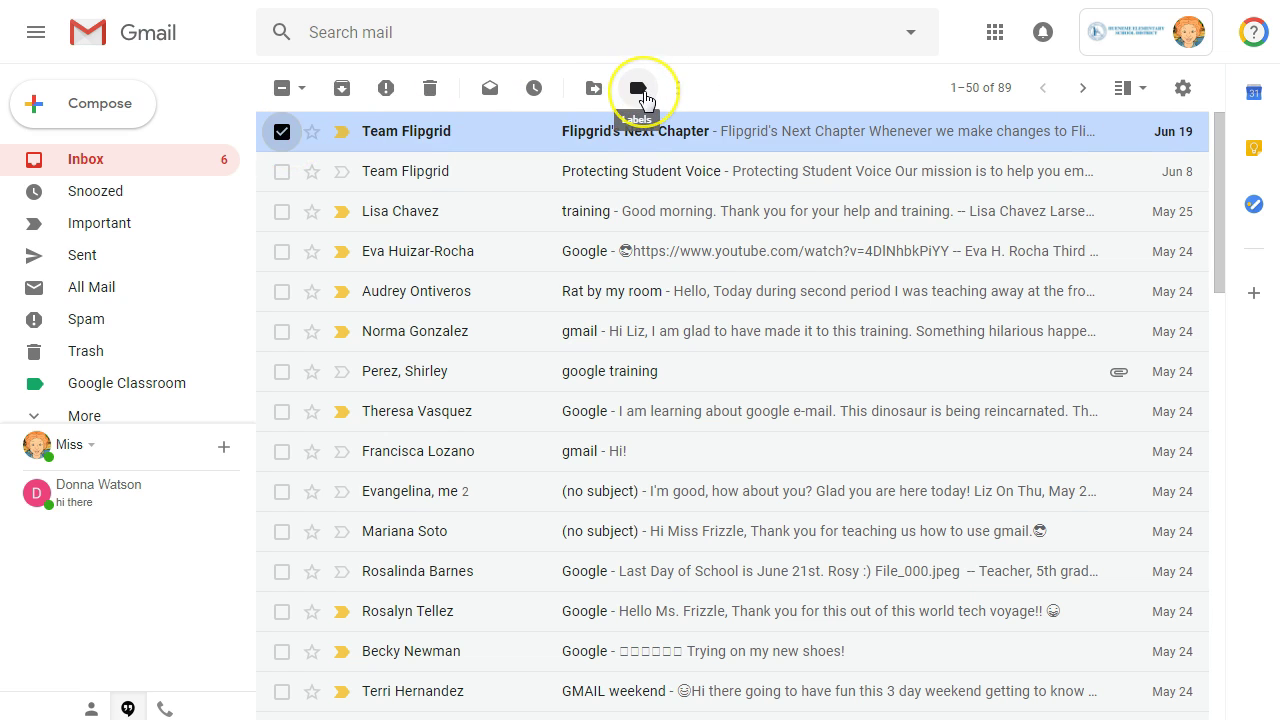
click(645, 95)
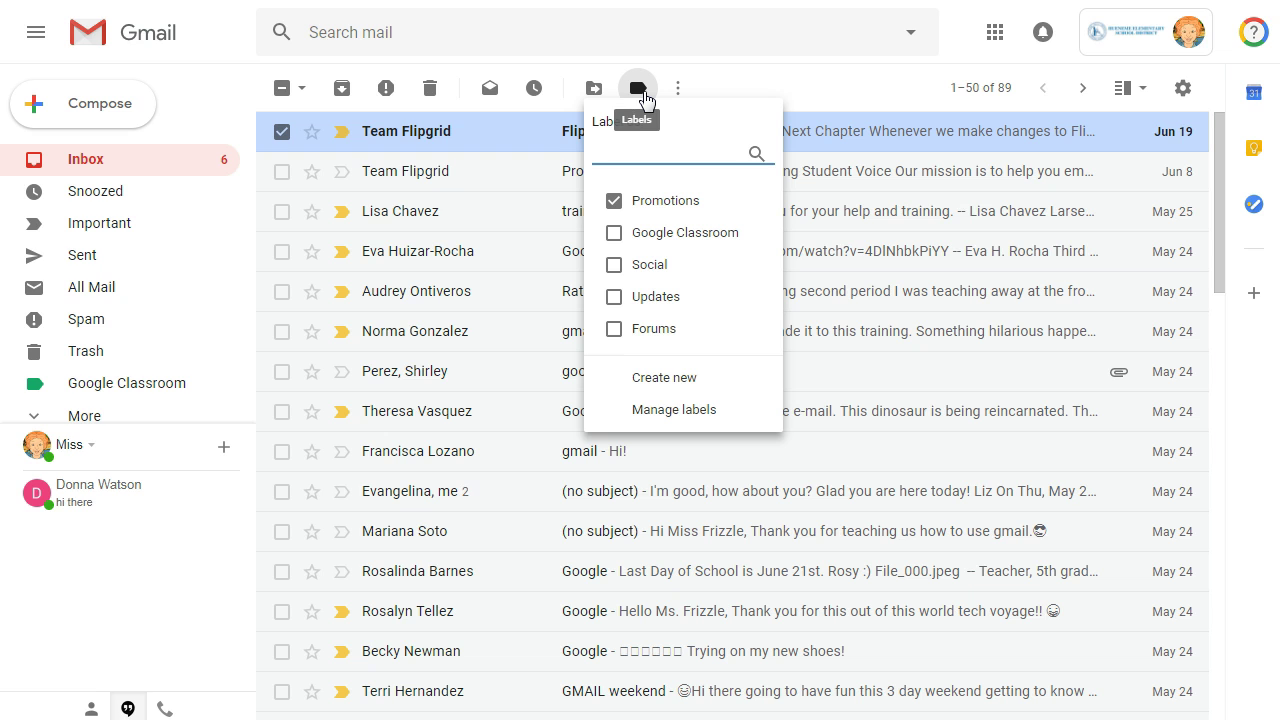
click(660, 380)
text(Flipgrid)
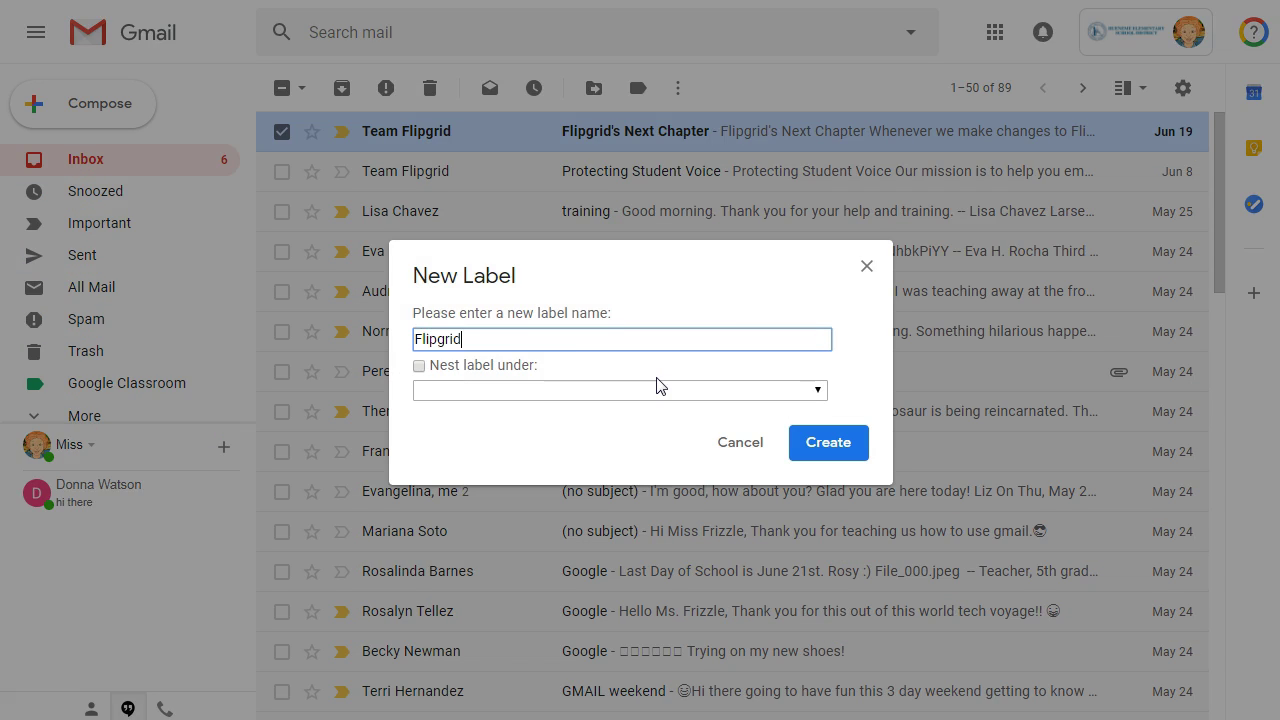
click(528, 392)
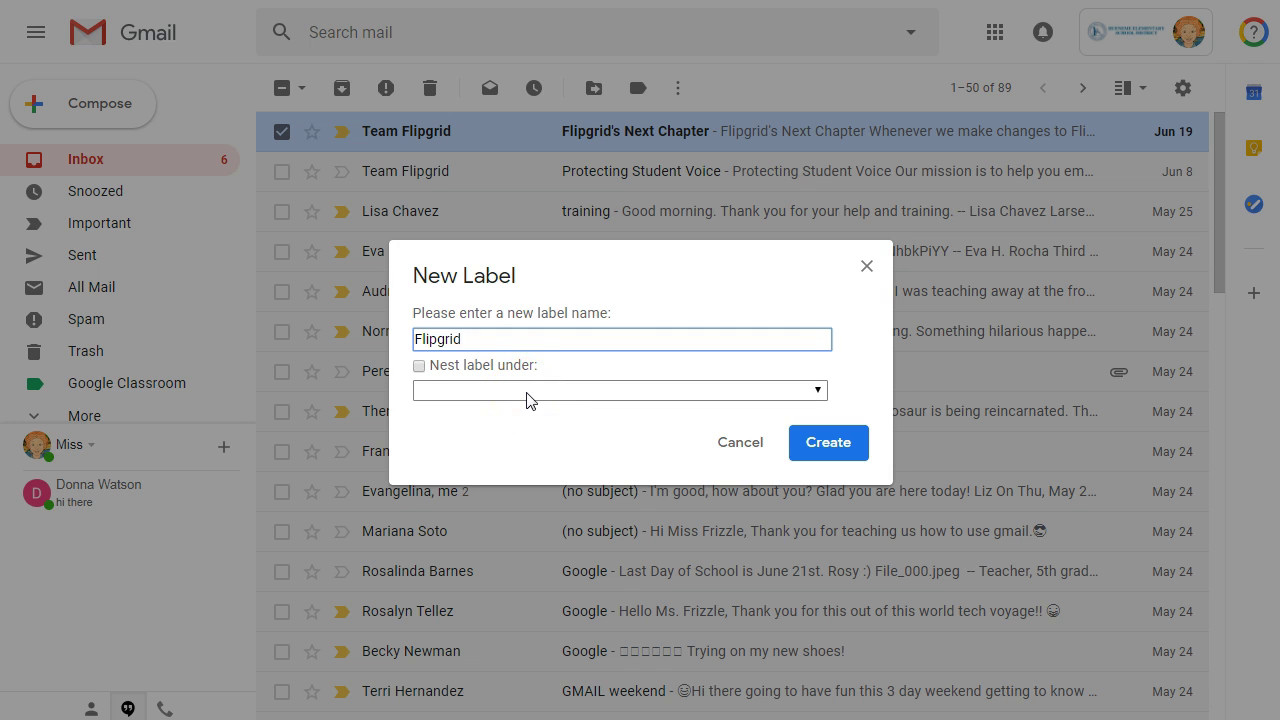
click(529, 392)
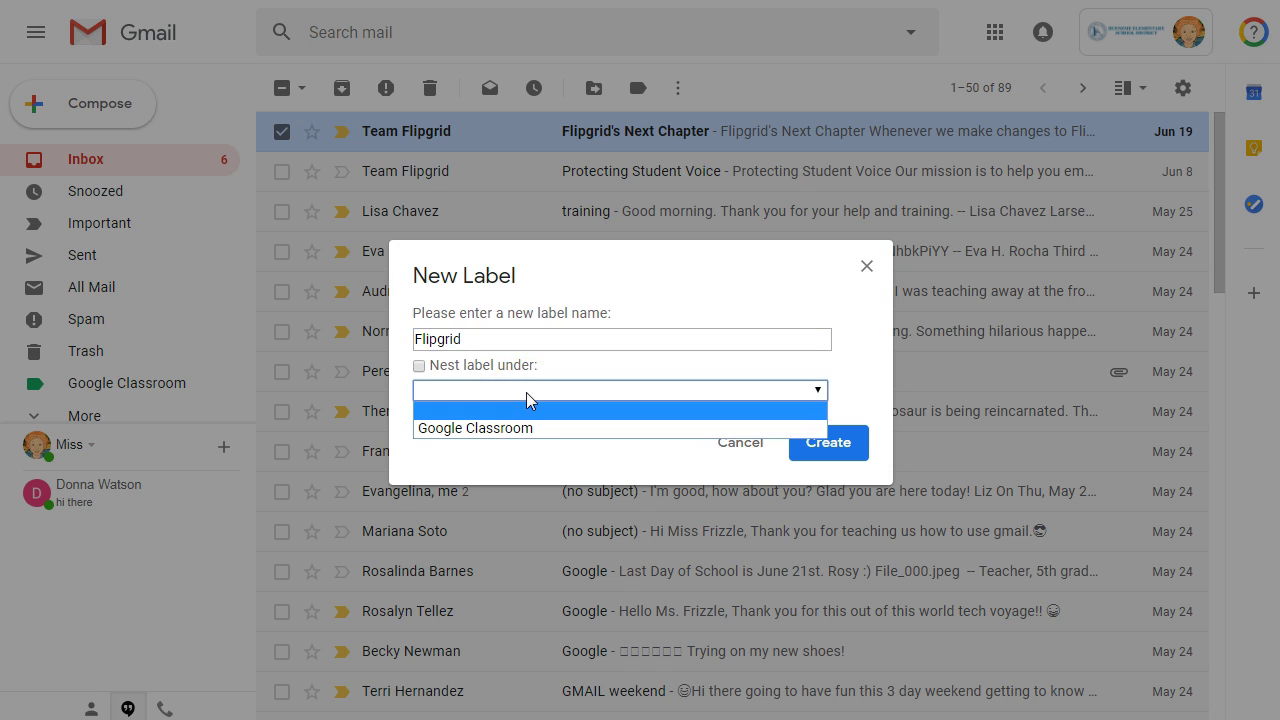
click(419, 366)
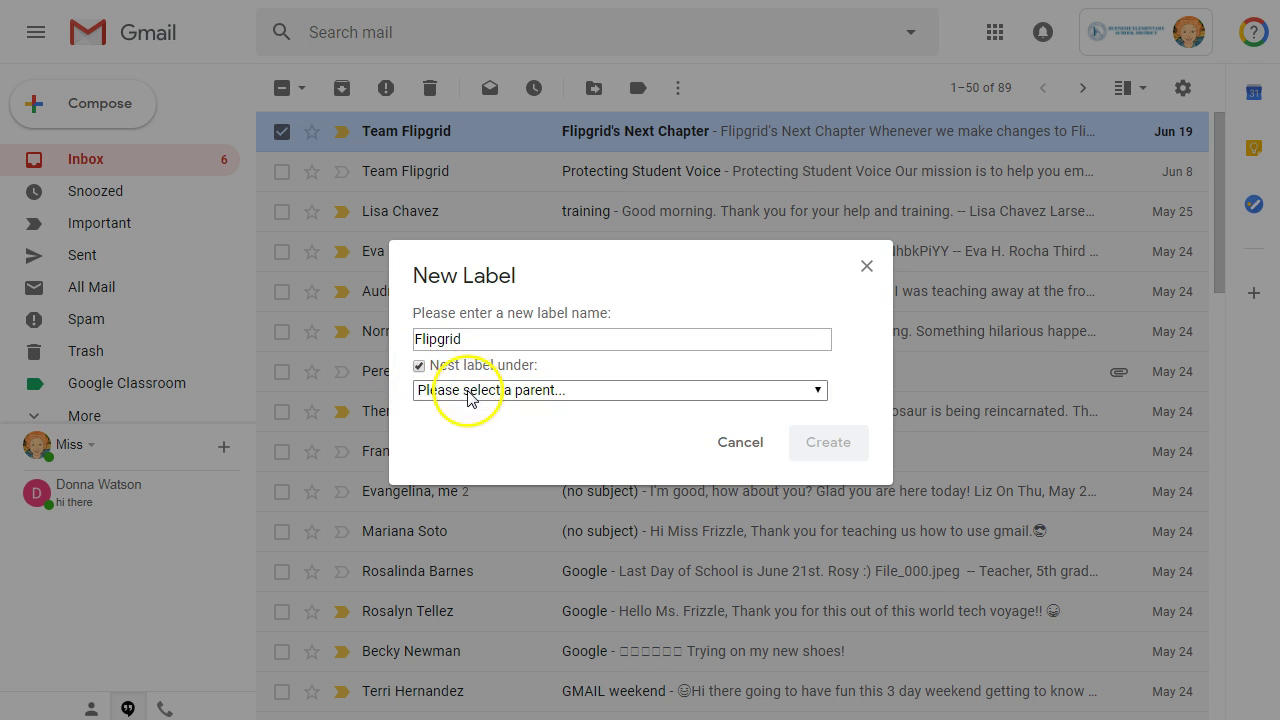
click(419, 366)
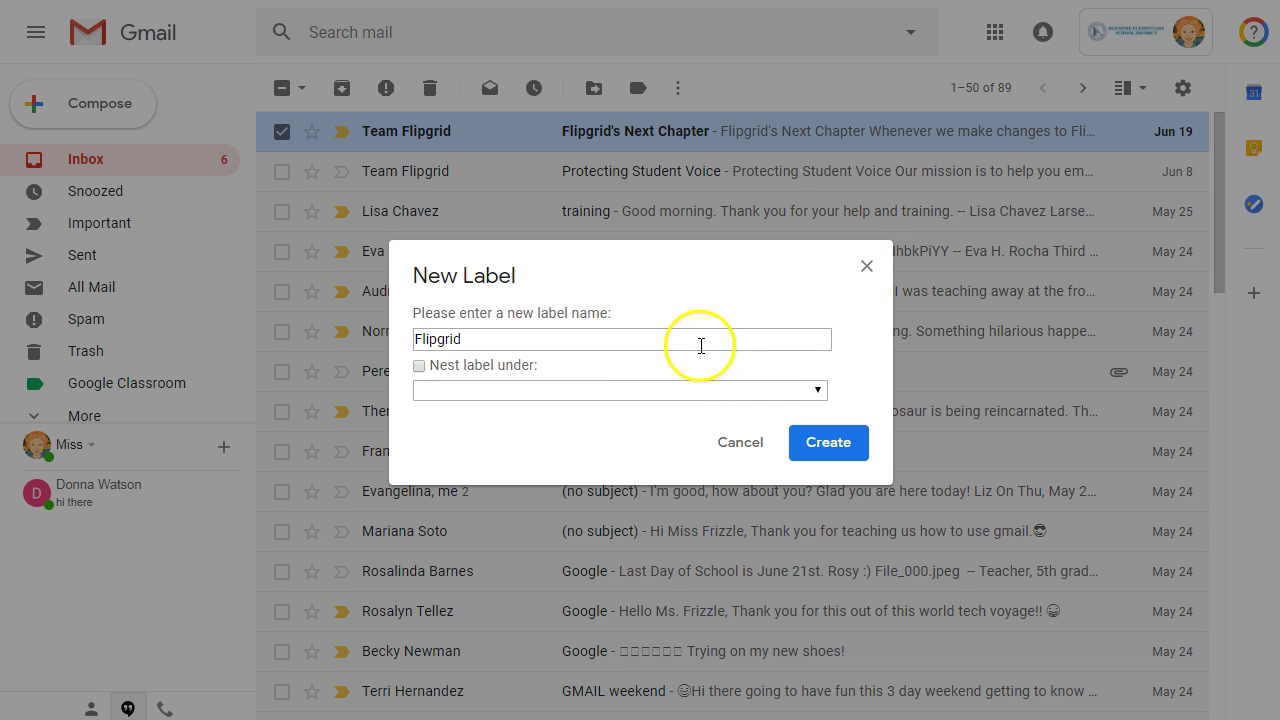
click(826, 443)
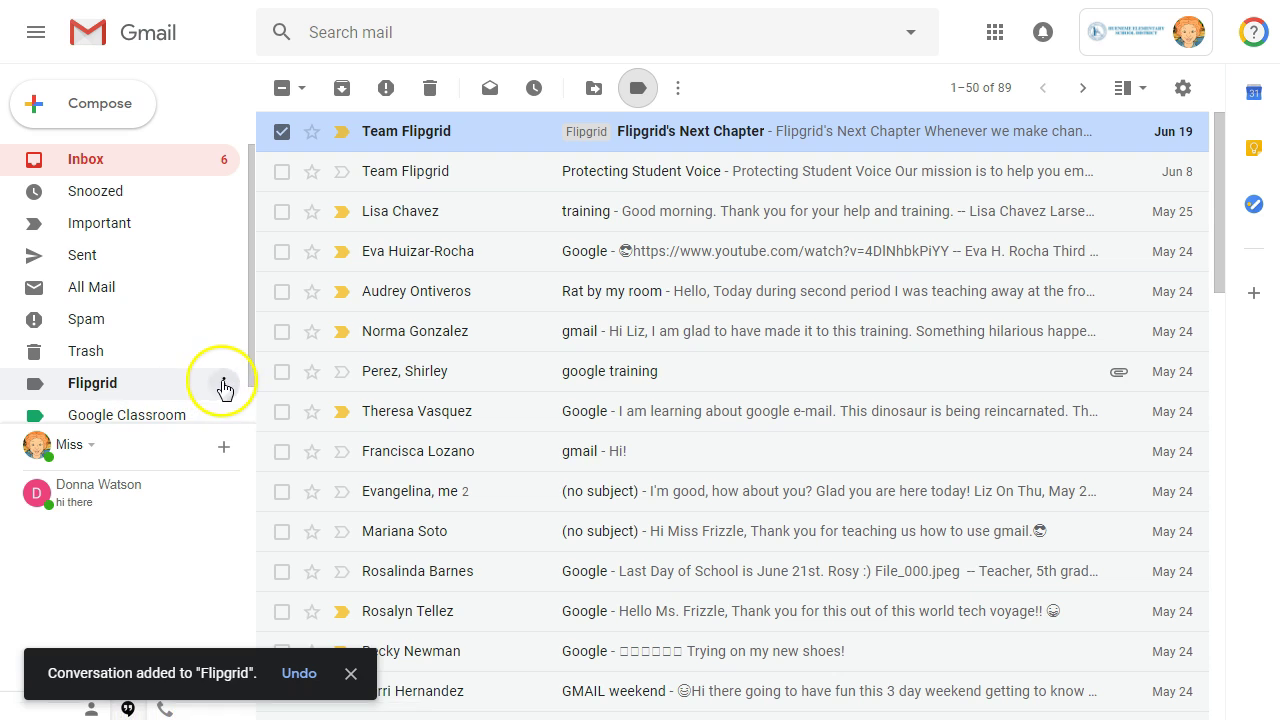
Step: Set the color of the Flipgrid label to light green
click(224, 384)
mouse_move(279, 343)
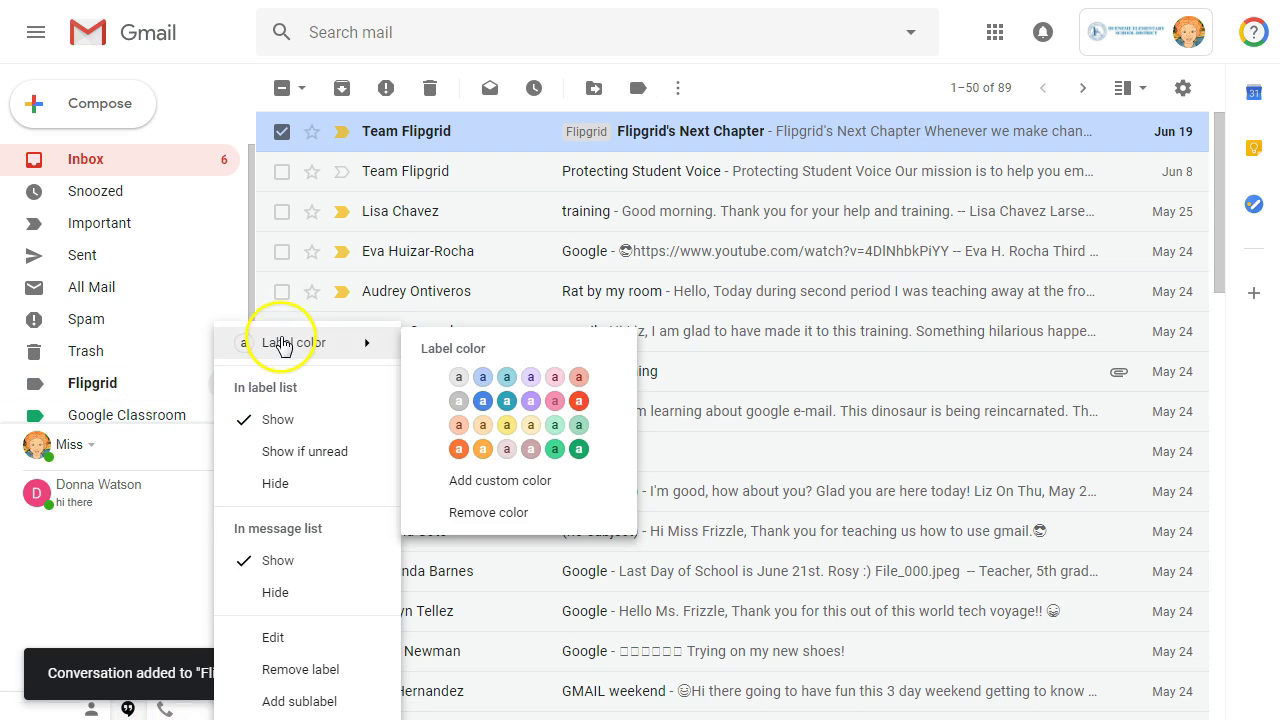
click(578, 424)
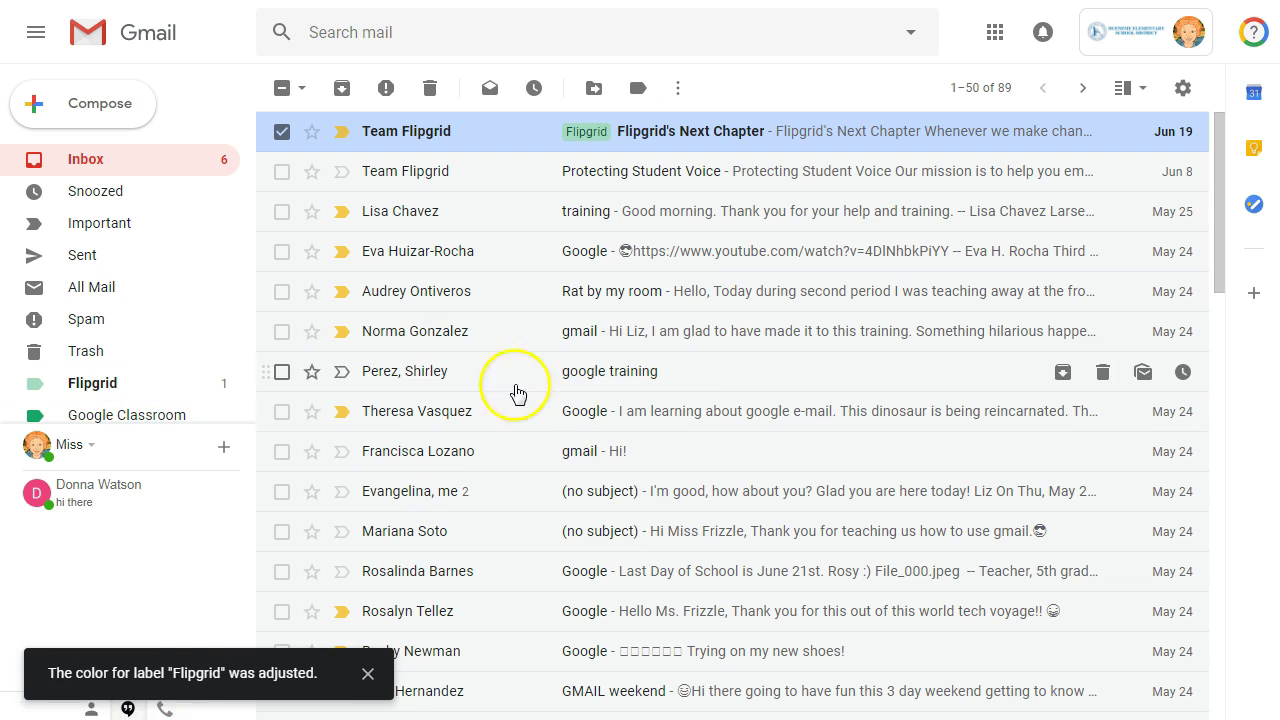
Step: Apply the Flipgrid label to the opened "Protecting Student Voice" email and return to the inbox
click(548, 165)
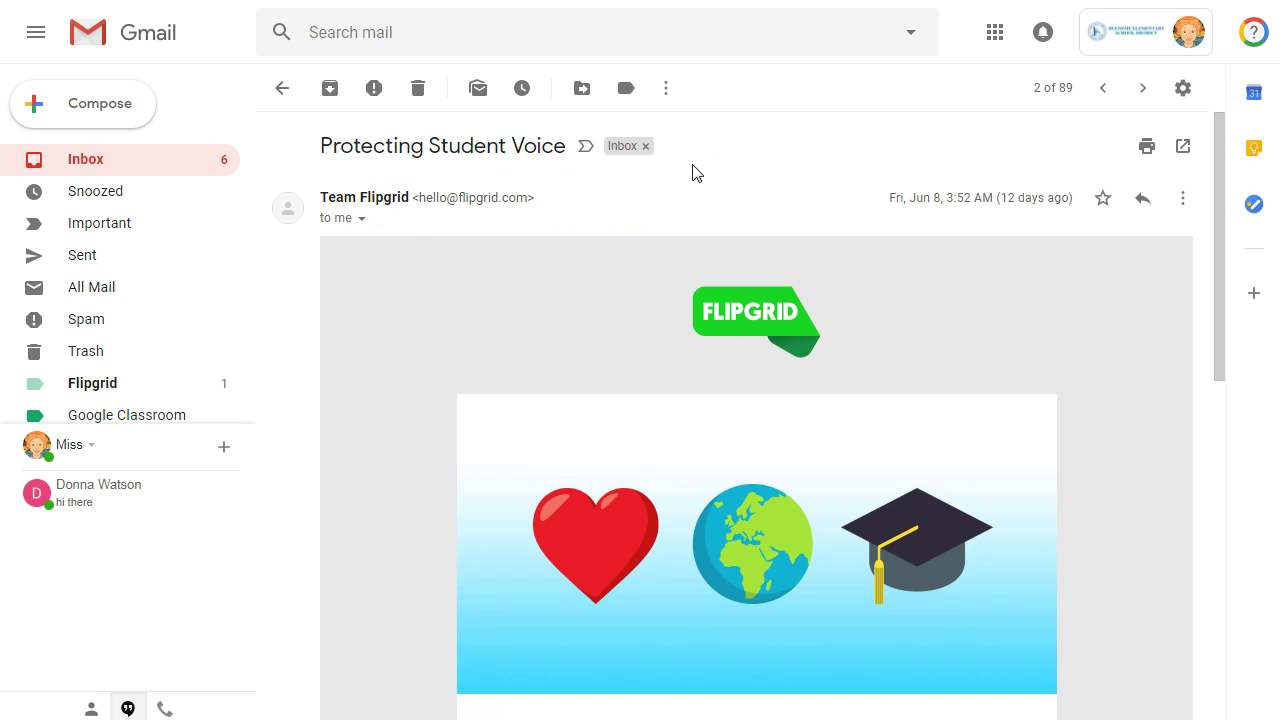
click(626, 96)
click(638, 227)
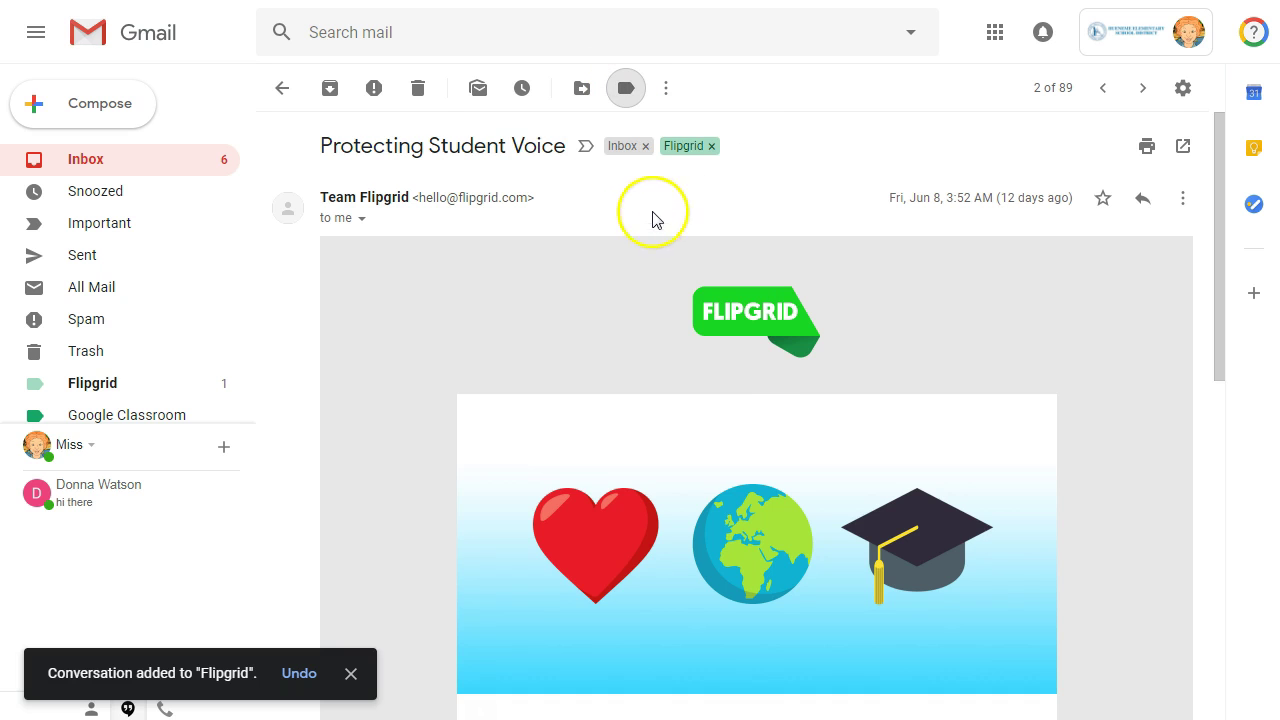
click(283, 88)
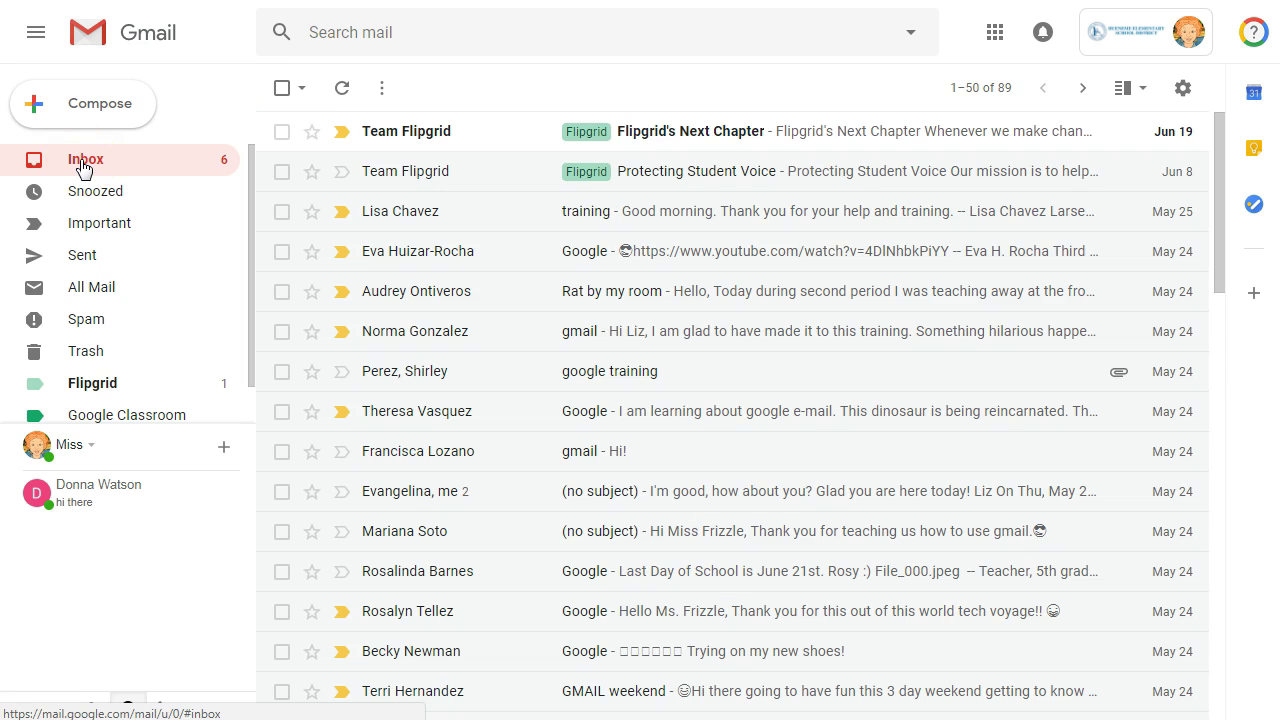
Step: Create a label named action and apply it to the "training" email
click(282, 213)
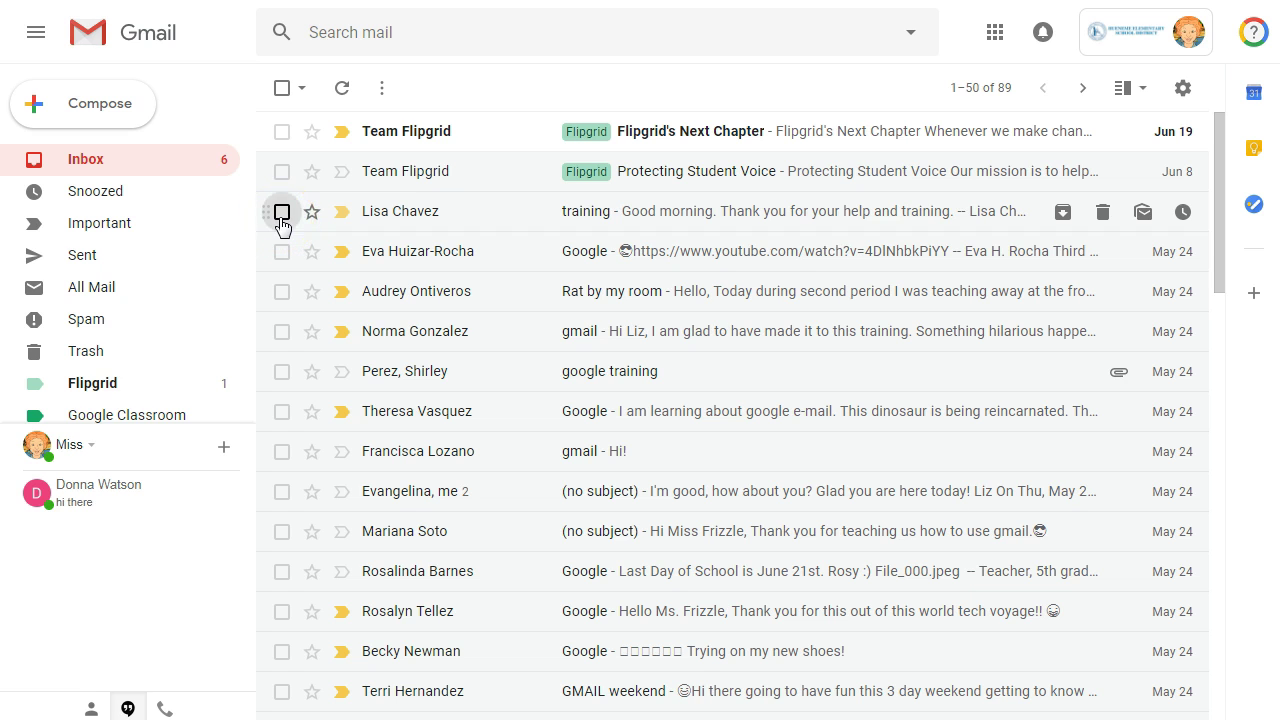
click(637, 88)
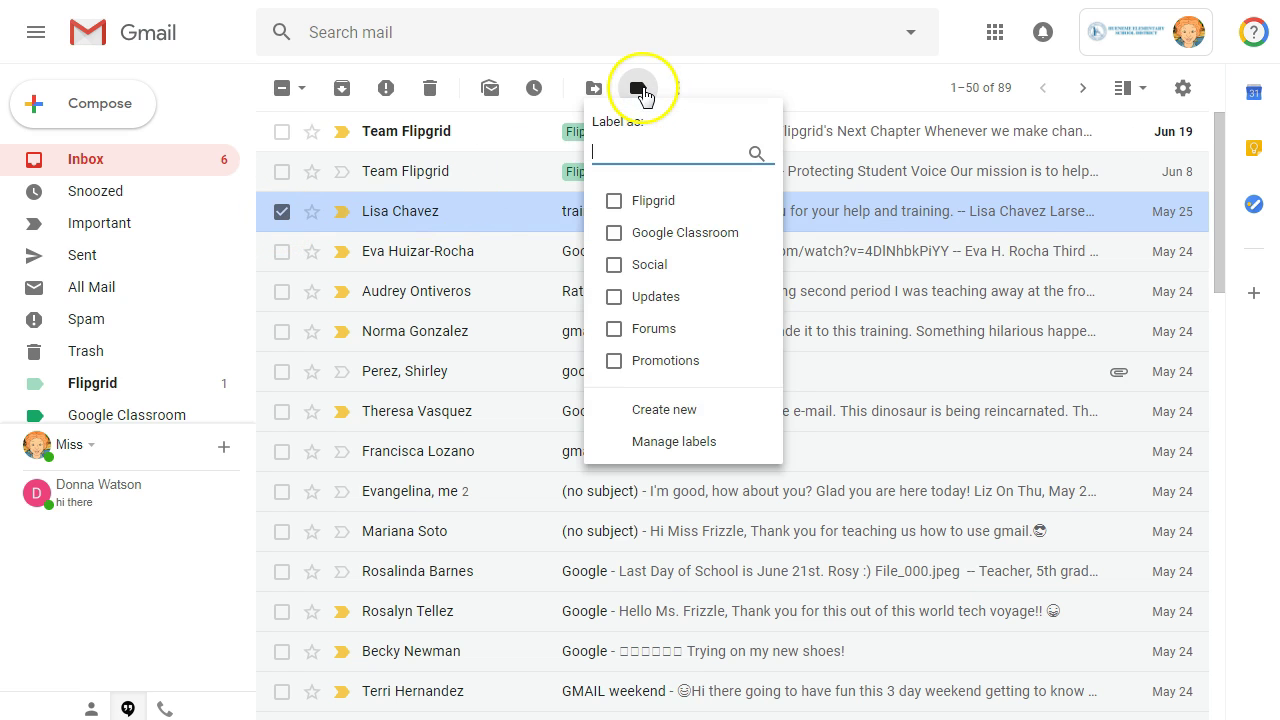
click(685, 418)
text(action)
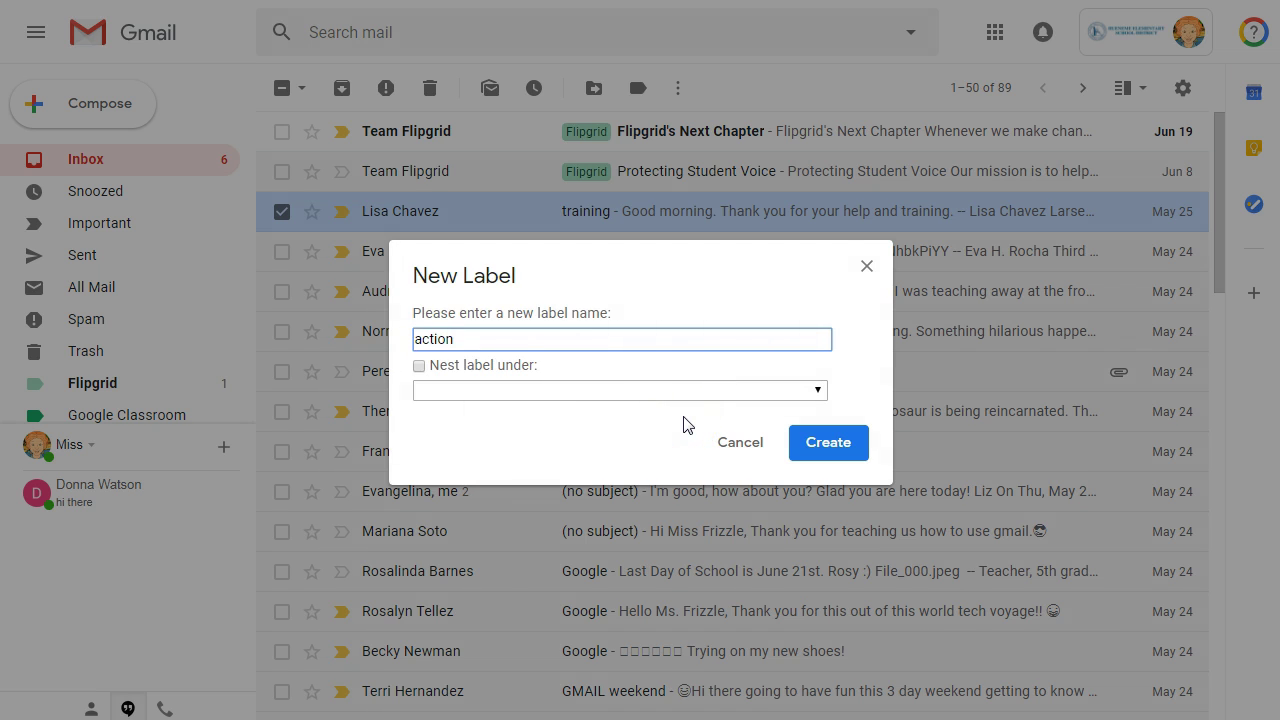
click(828, 448)
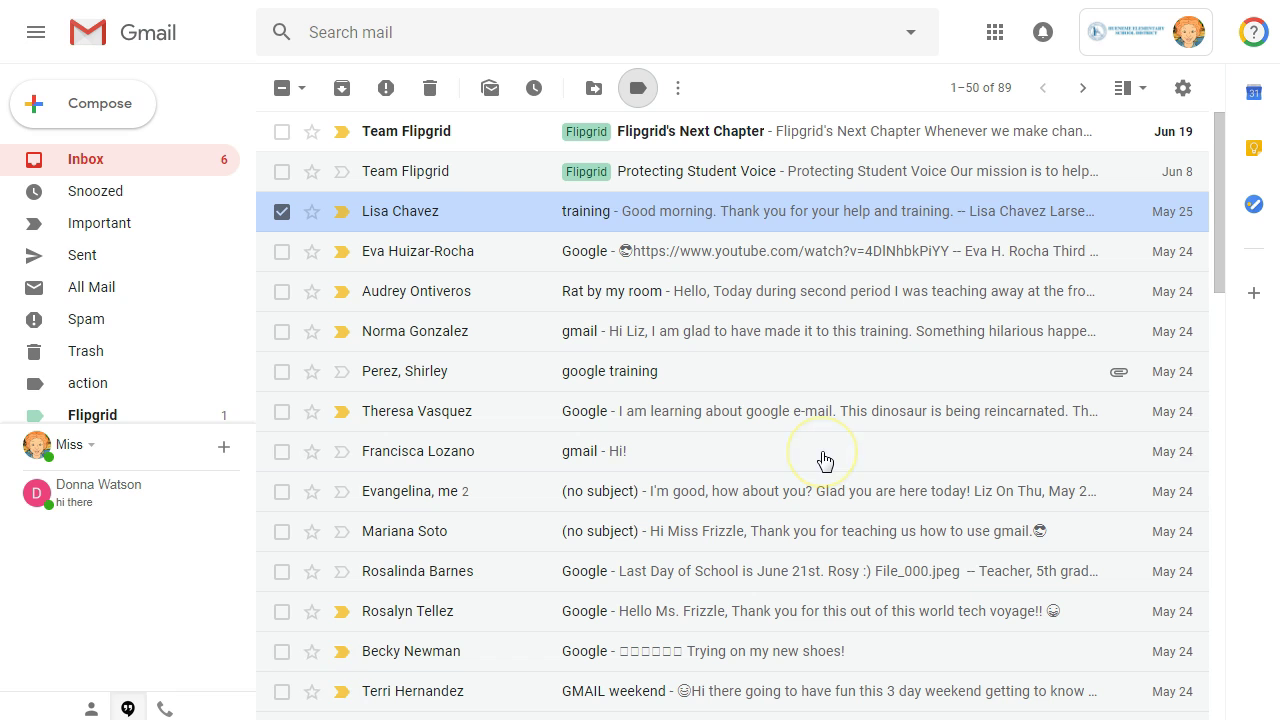
Step: Set the color of the action label to red
click(224, 386)
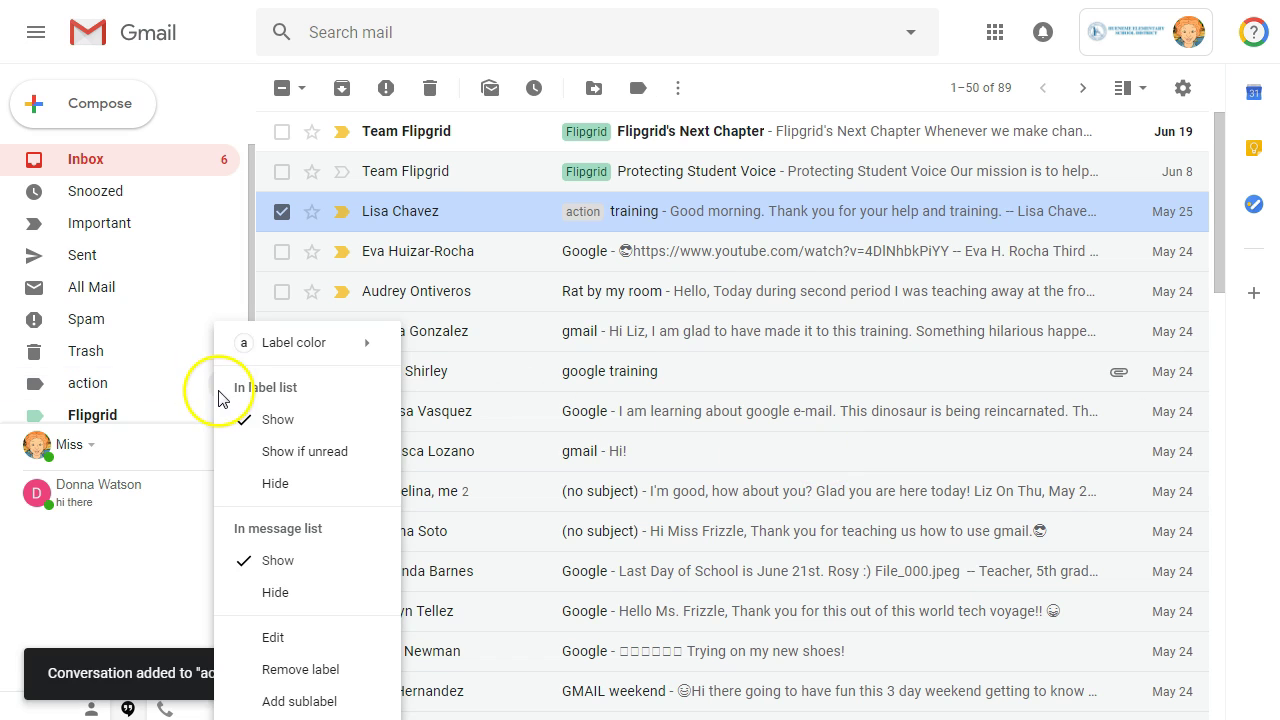
mouse_move(281, 363)
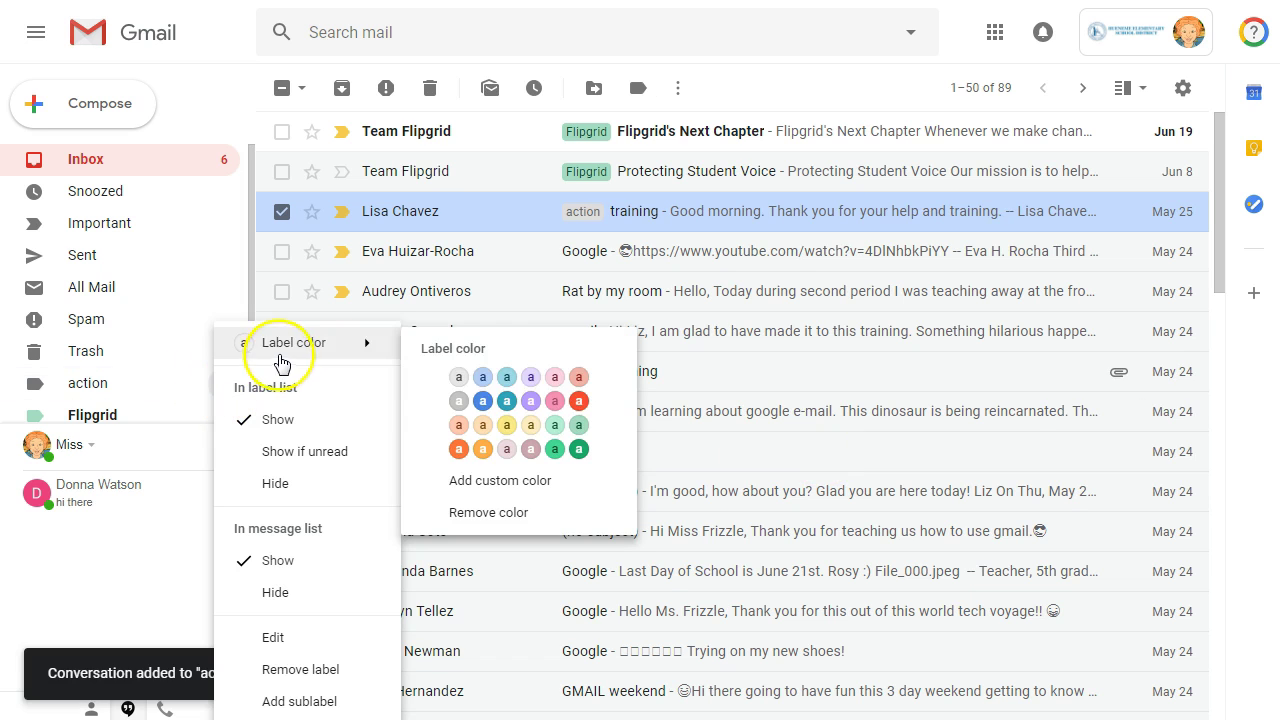
click(579, 401)
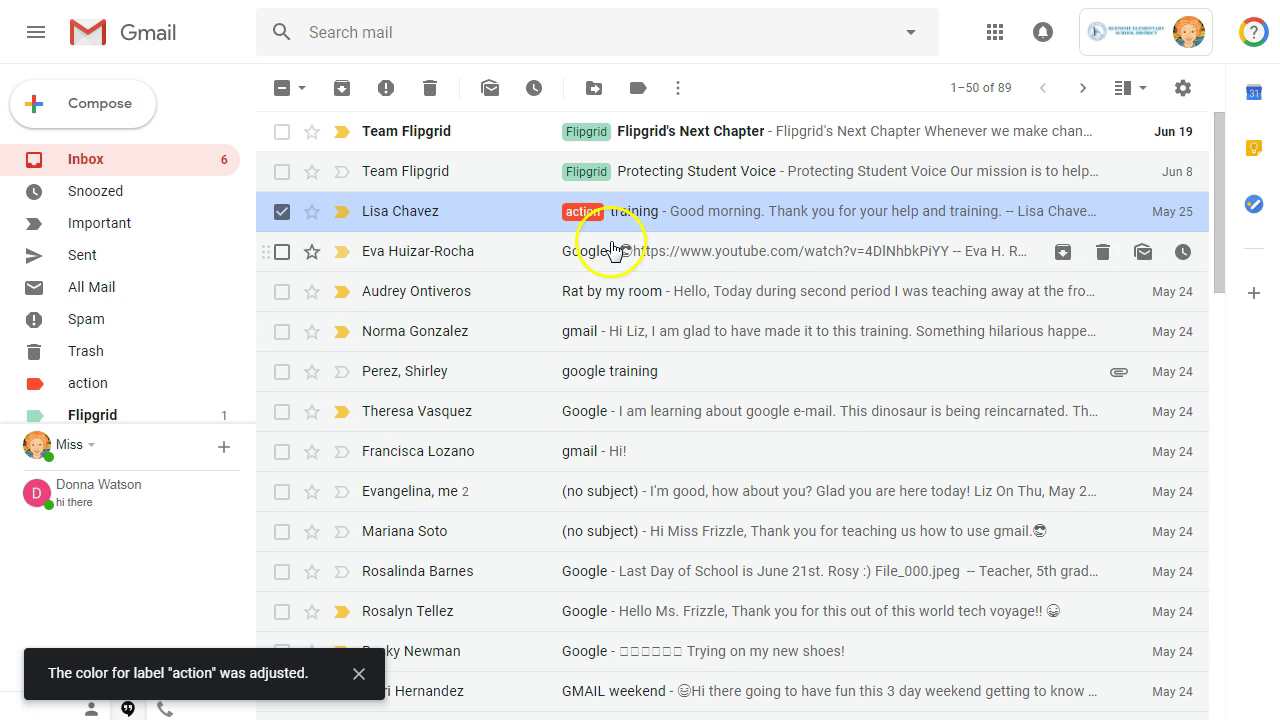
Step: Apply the action label to the opened "Rat by my room" email and return to the inbox
click(283, 294)
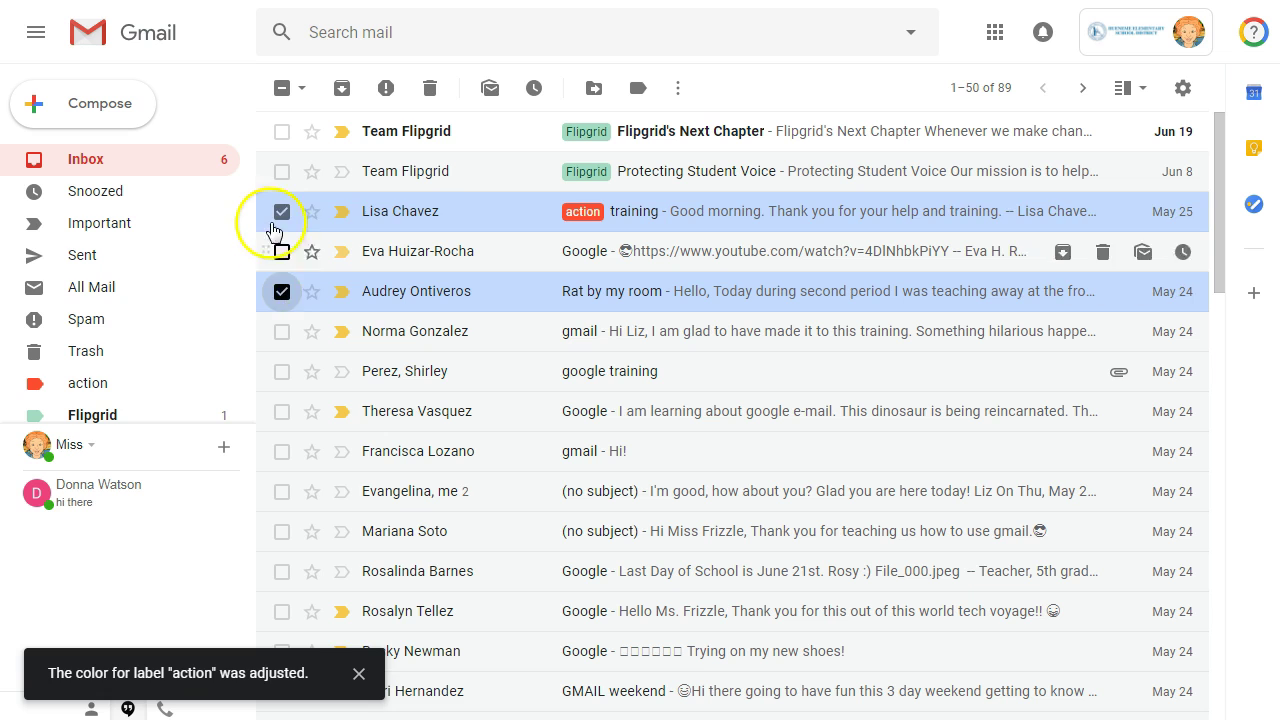
click(282, 211)
click(395, 300)
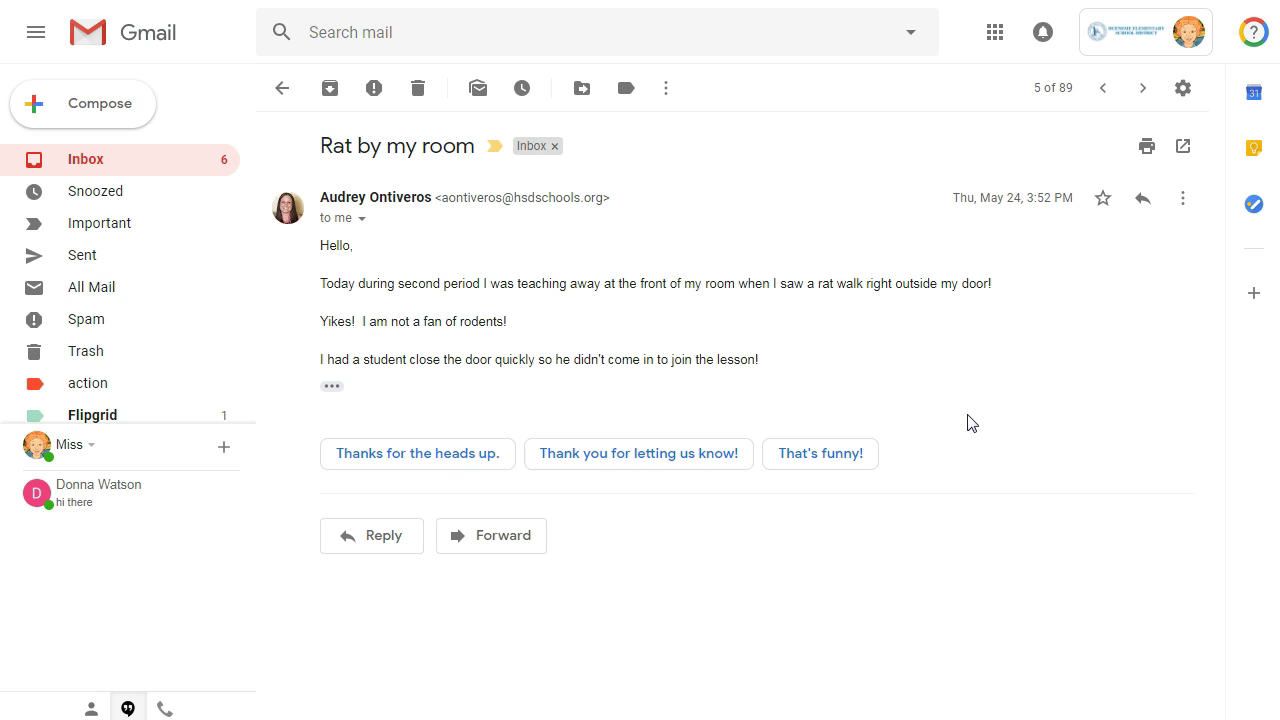
click(626, 89)
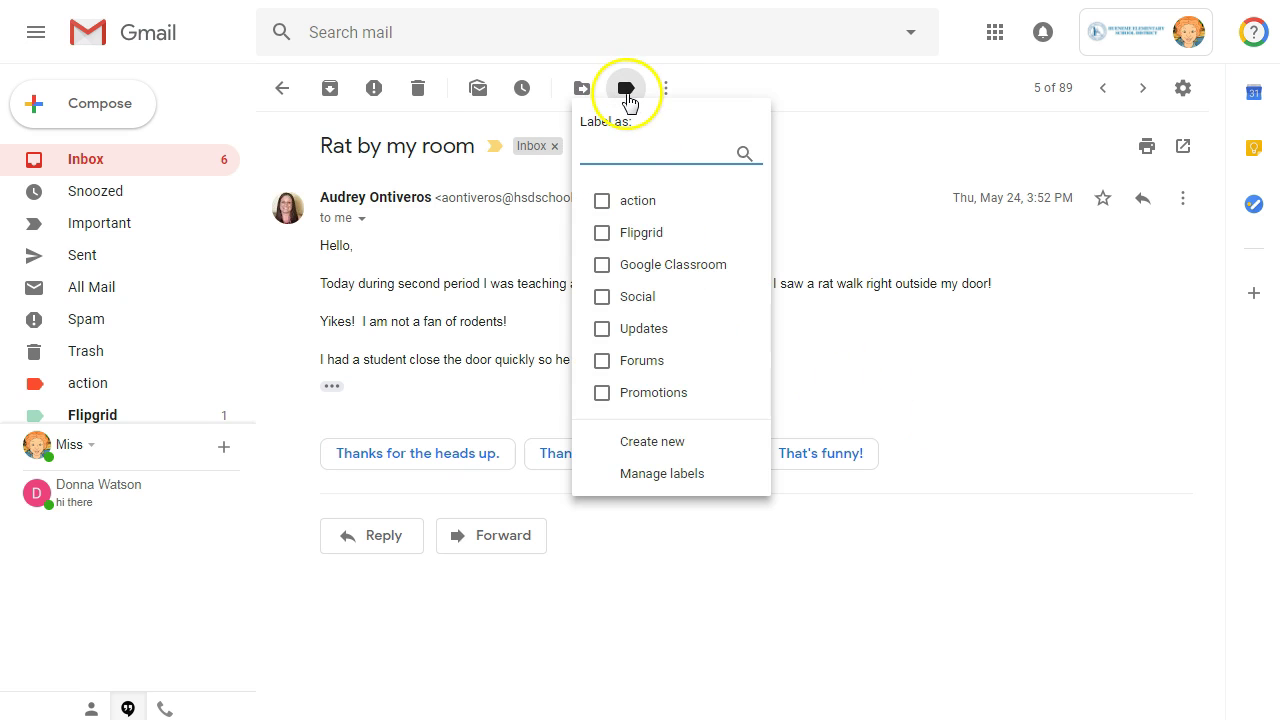
click(629, 201)
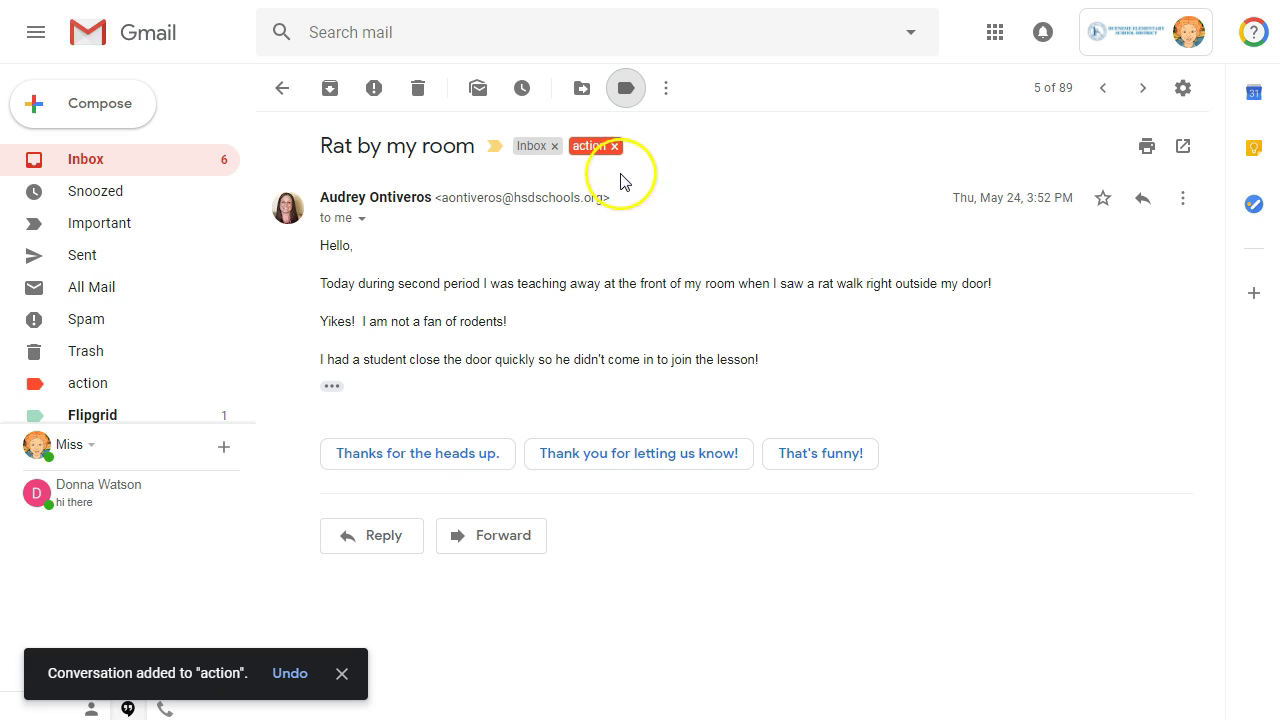
click(80, 165)
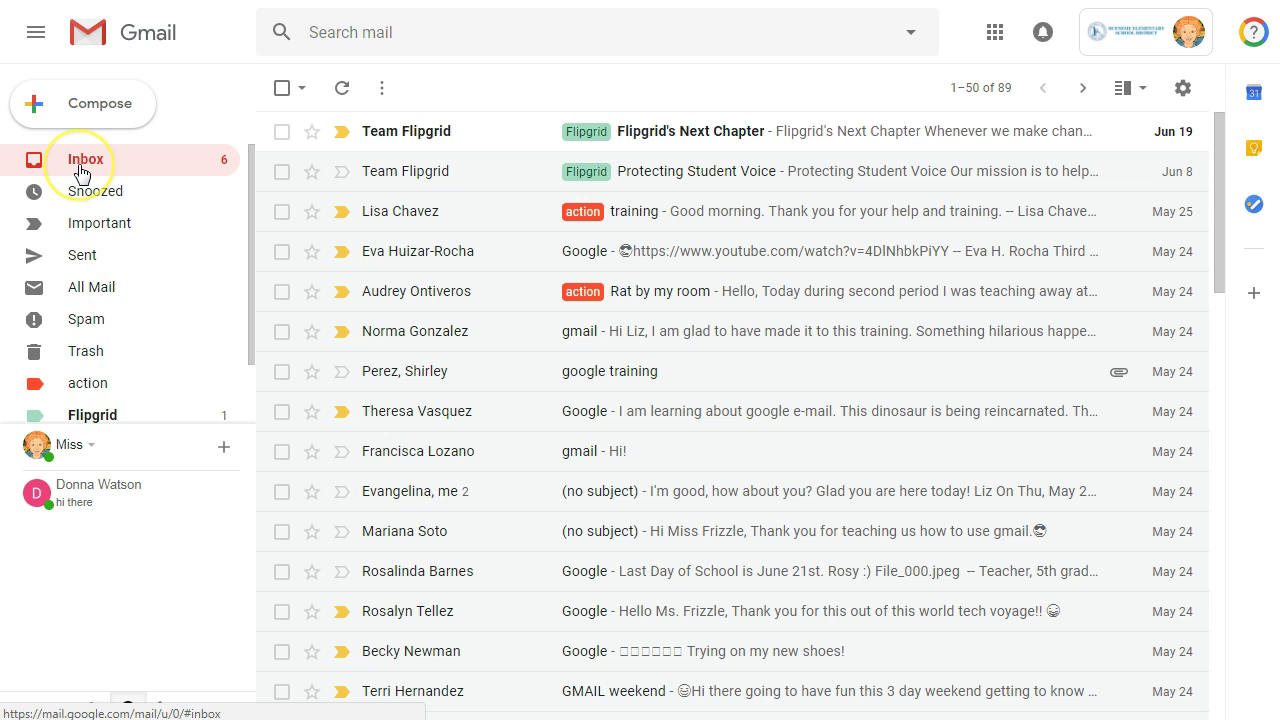
Step: Remove the action label from the "Rat by my room" email in the action label's list and return to the inbox
click(88, 385)
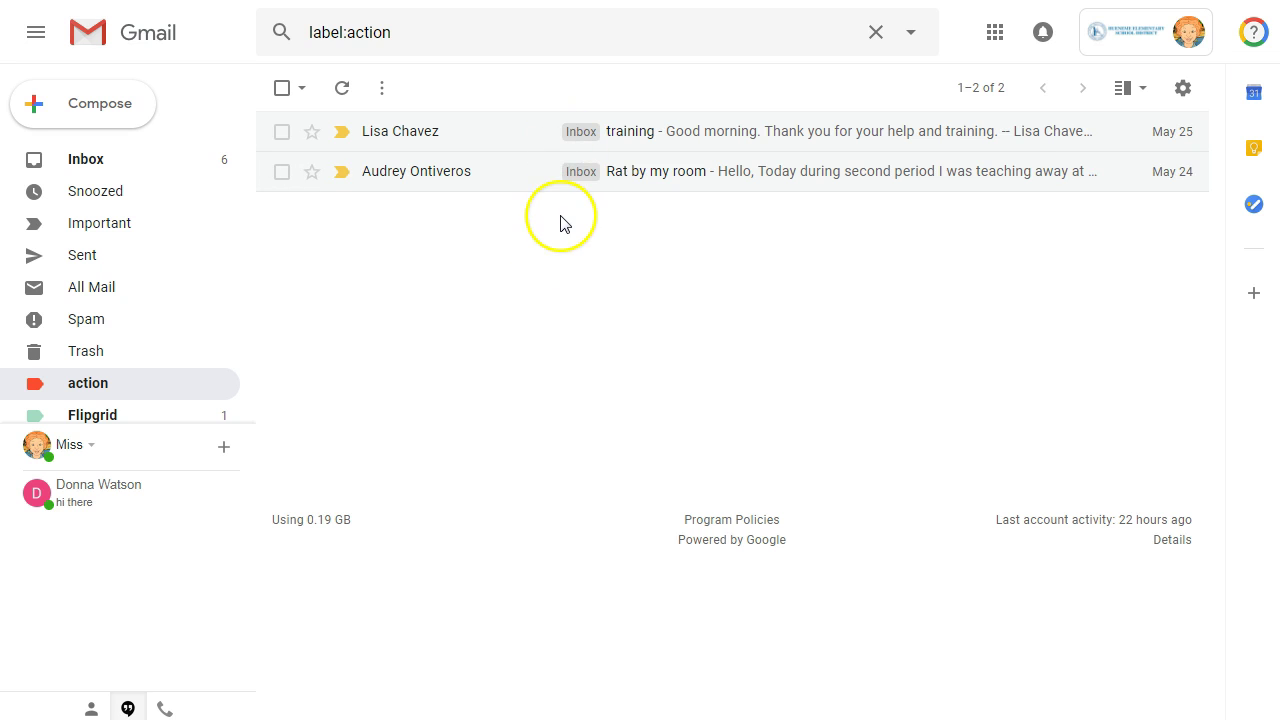
click(430, 175)
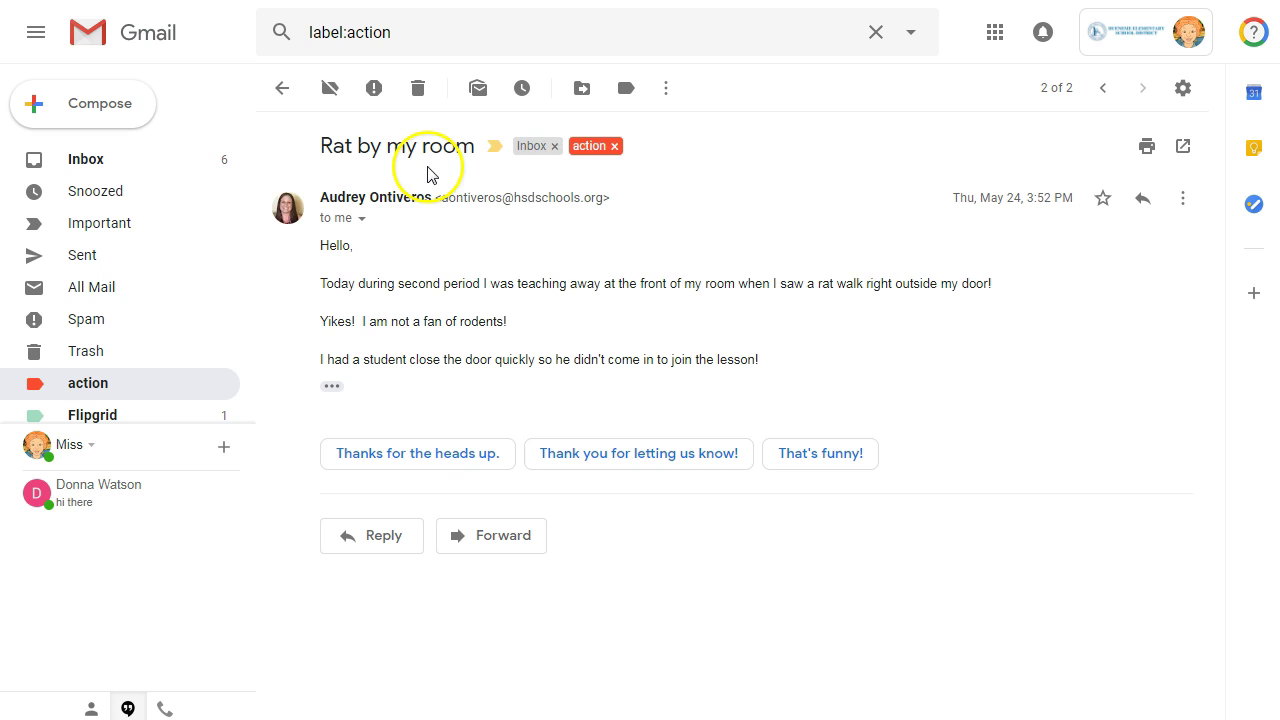
click(614, 147)
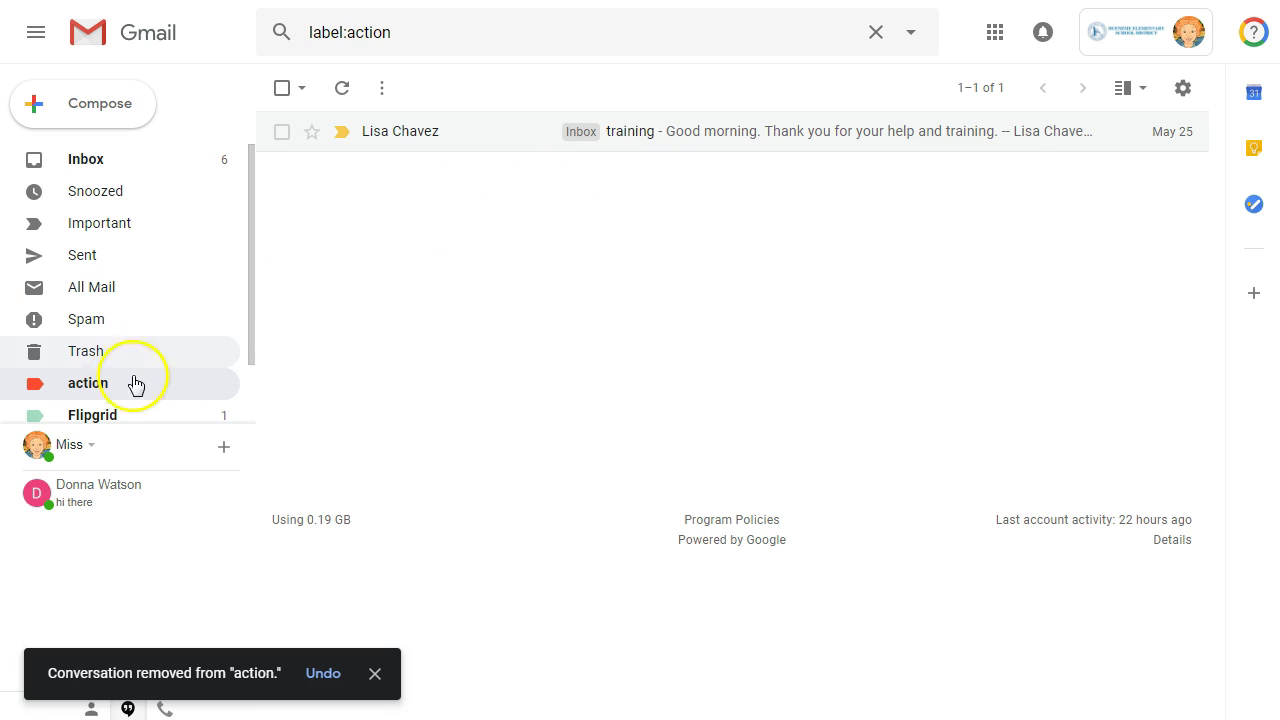
click(83, 168)
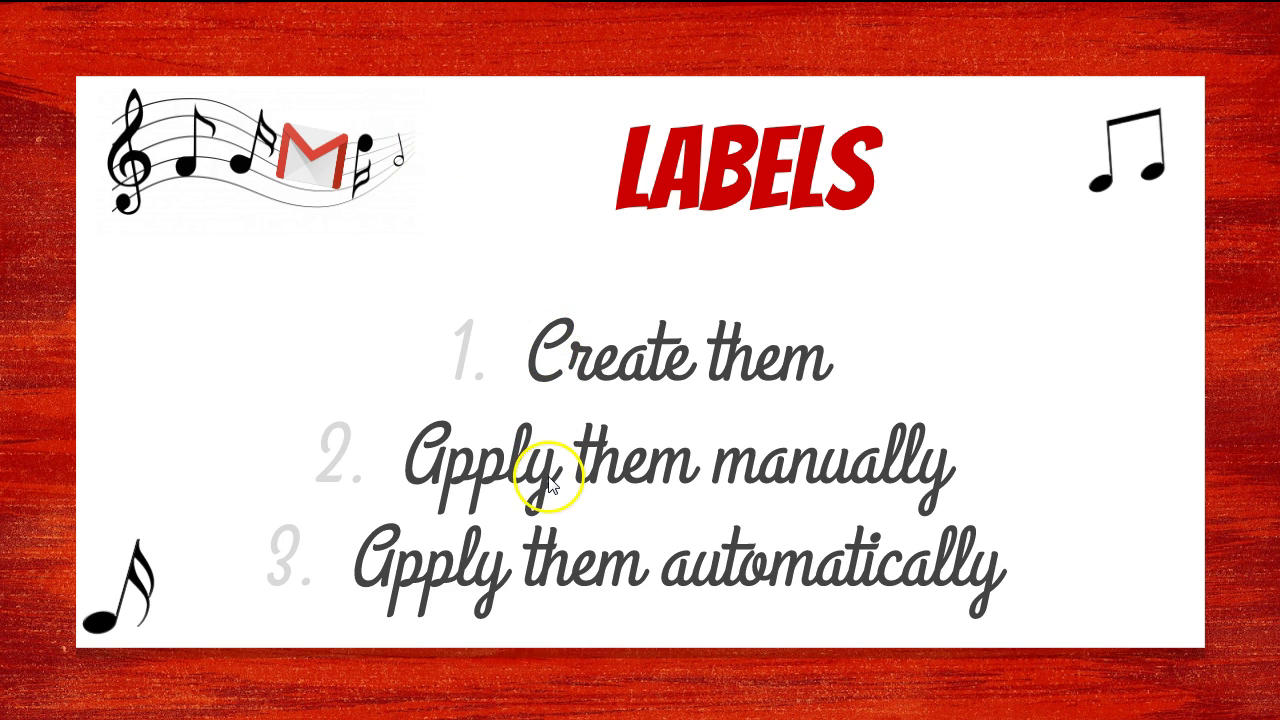
Step: Start a filter for messages like "Flipgrid's Next Chapter", matching its sender address, and continue to the filter actions
mouse_move(129, 632)
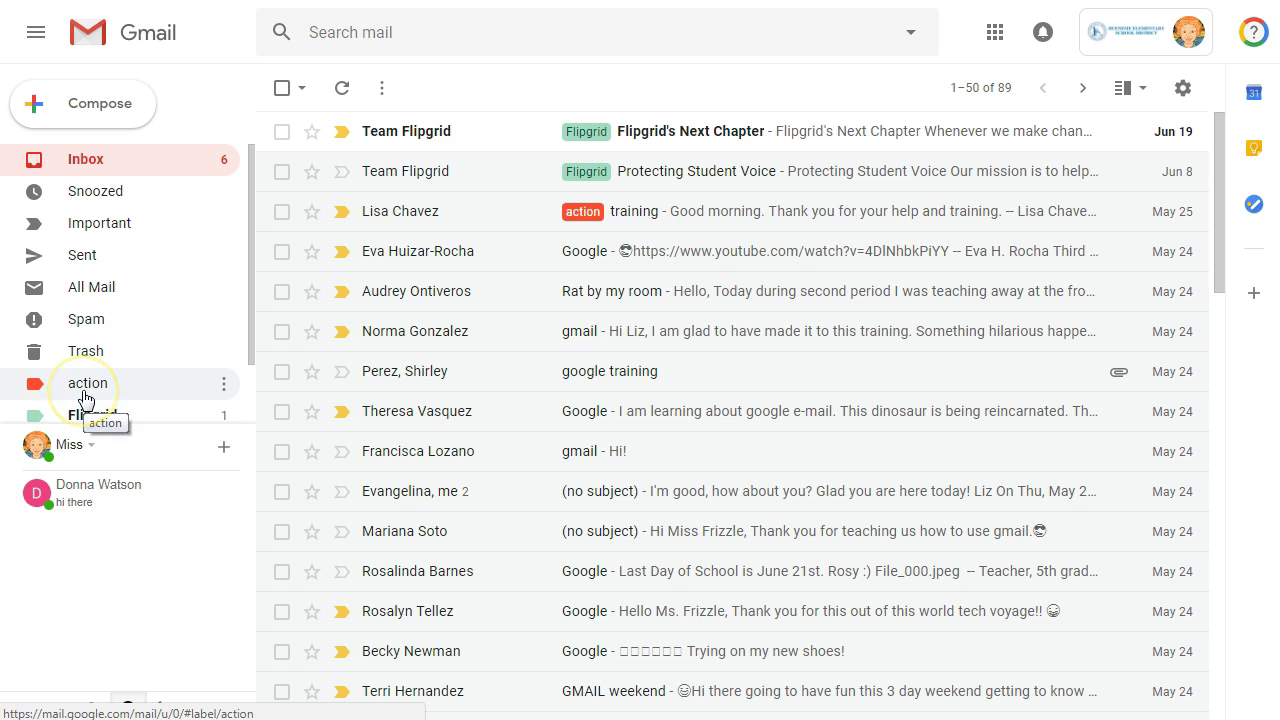
click(282, 132)
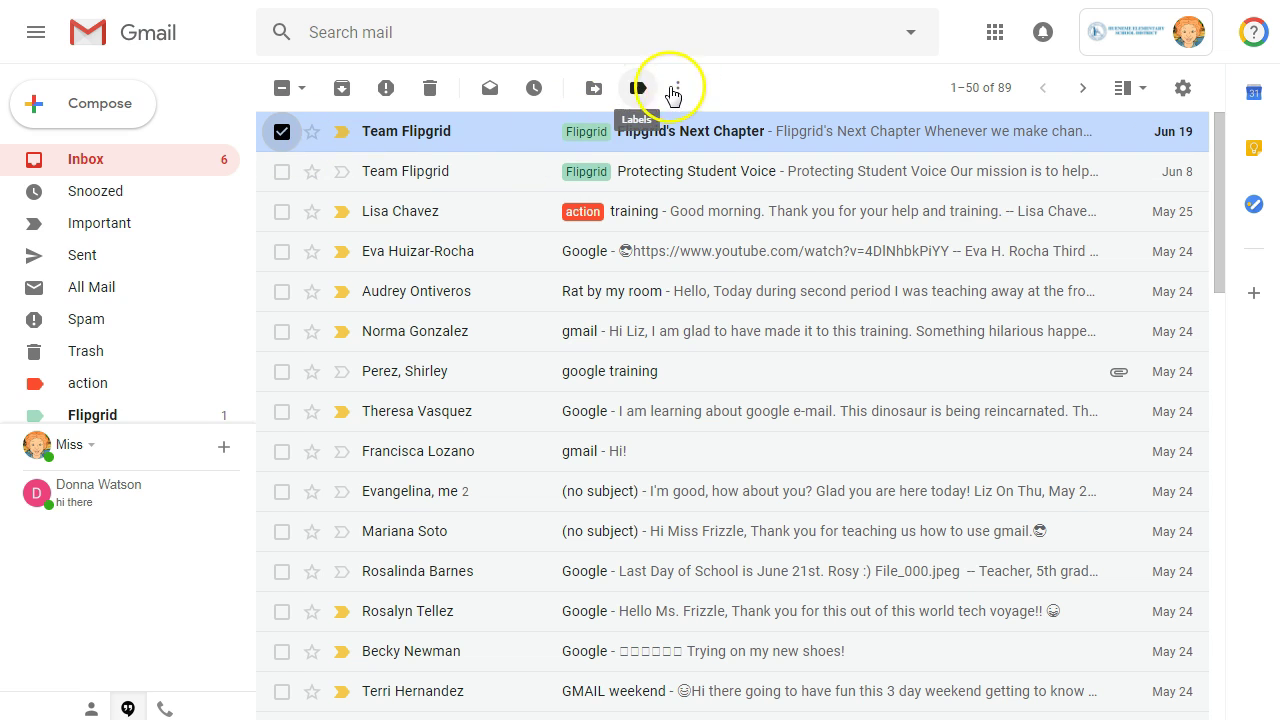
click(680, 92)
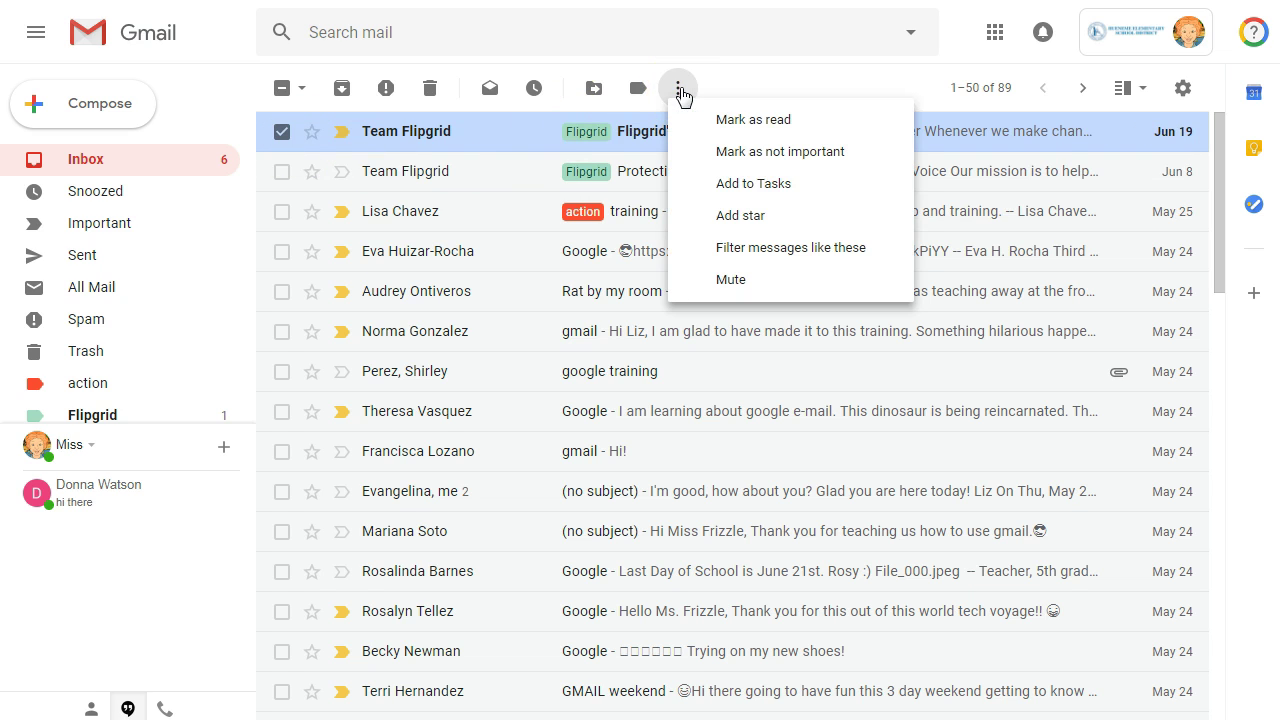
click(773, 249)
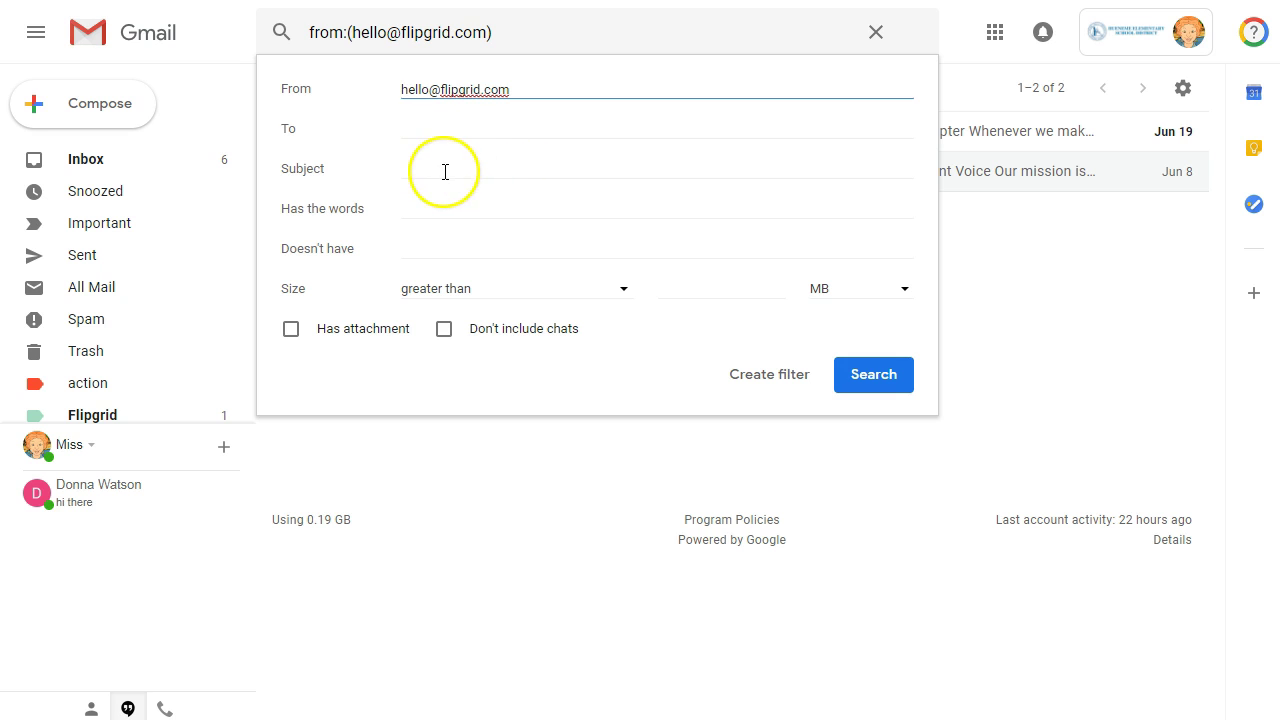
click(769, 378)
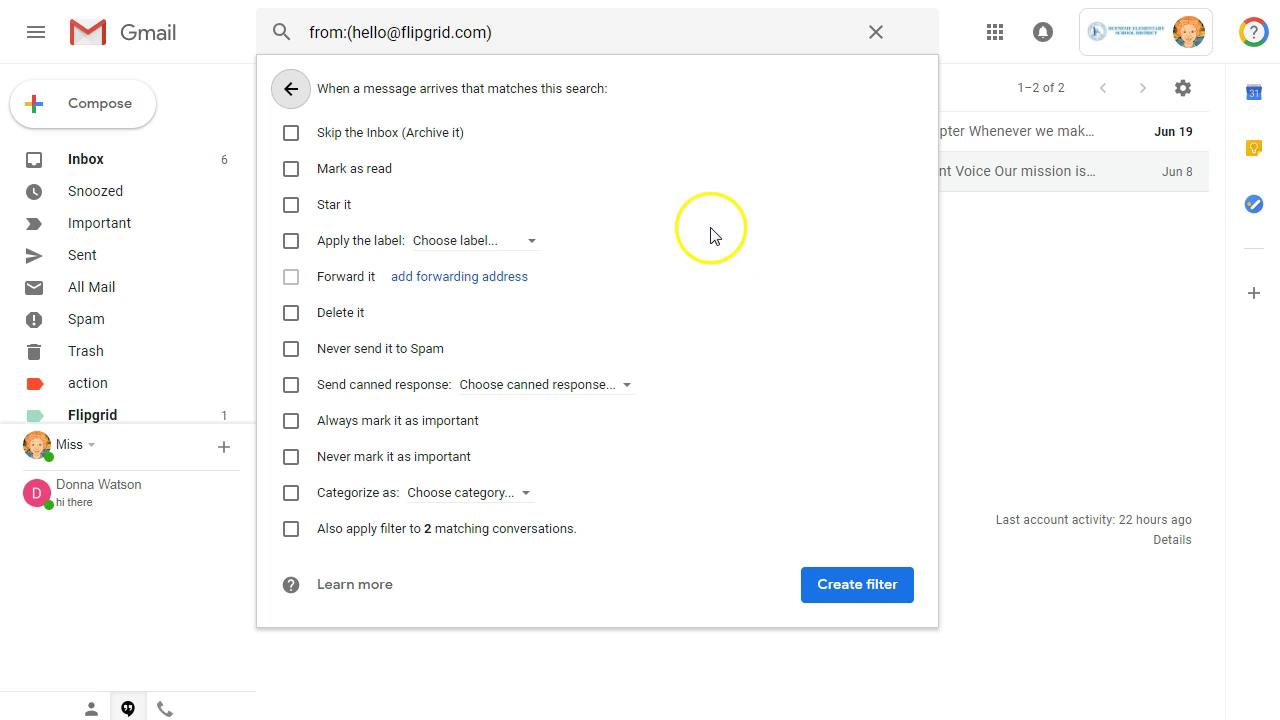
Step: Have the filter apply the Flipgrid label, include the existing matching conversations, and create it
click(291, 242)
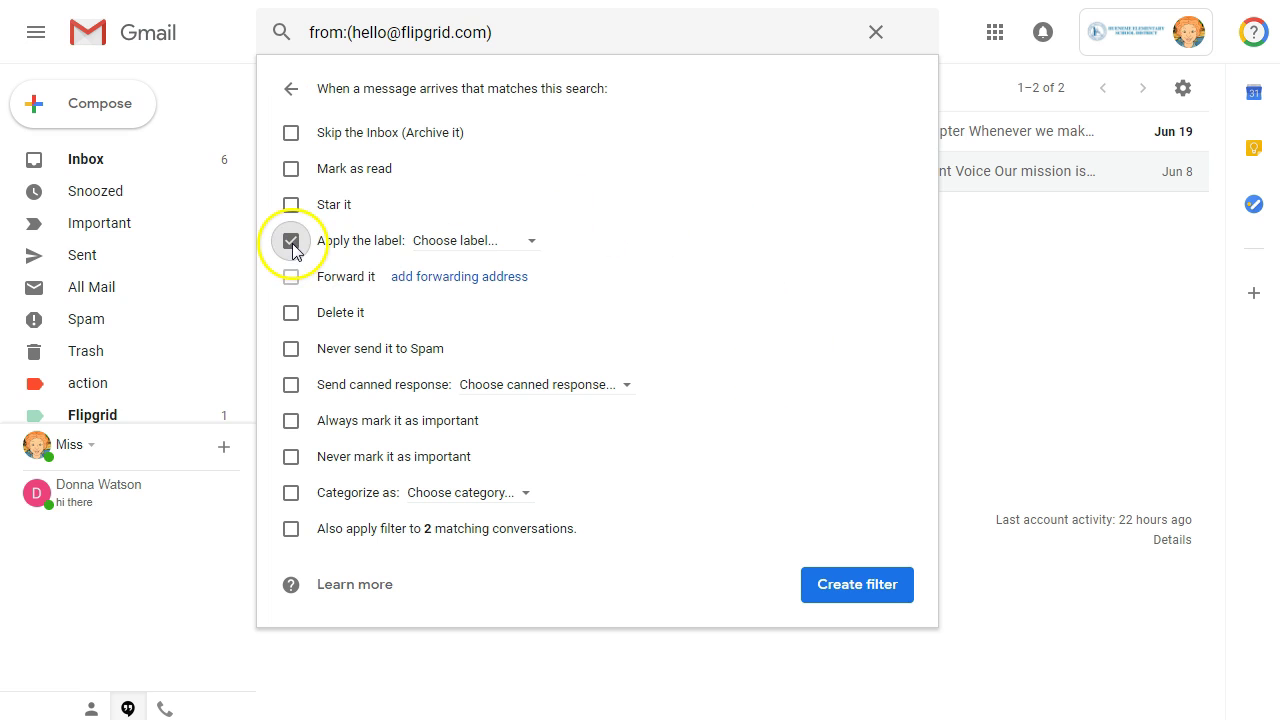
click(452, 241)
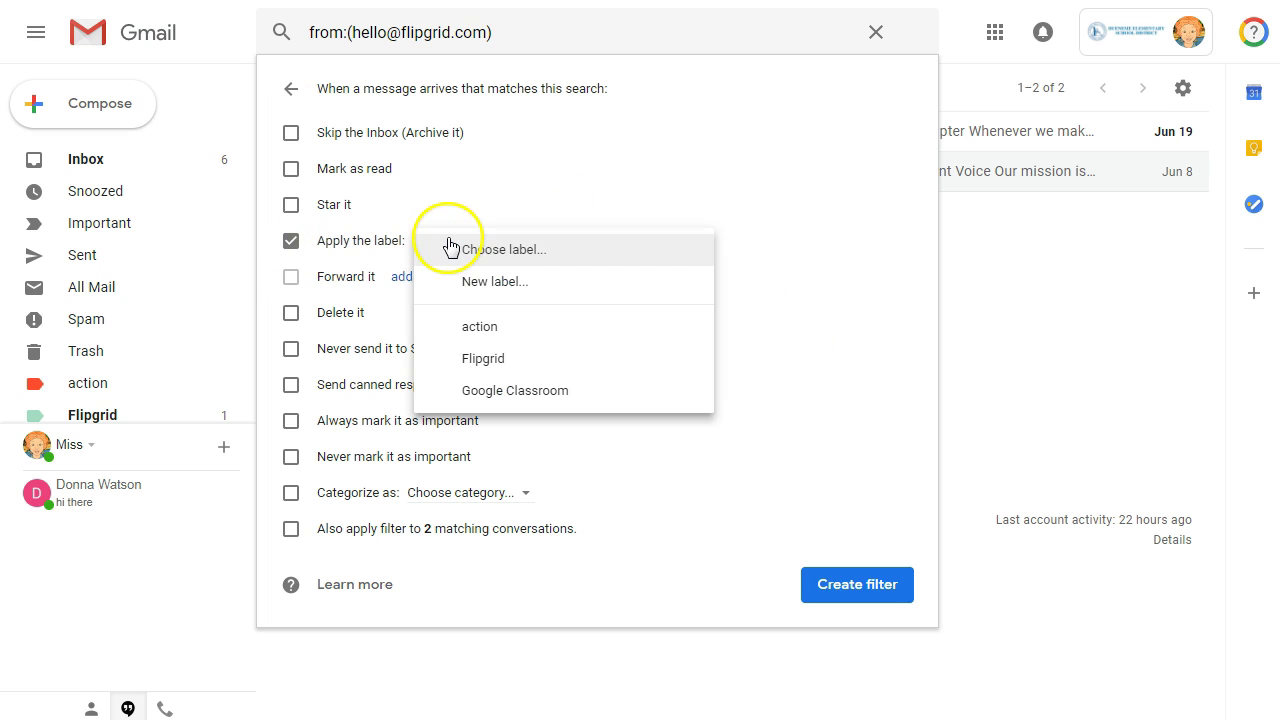
click(500, 358)
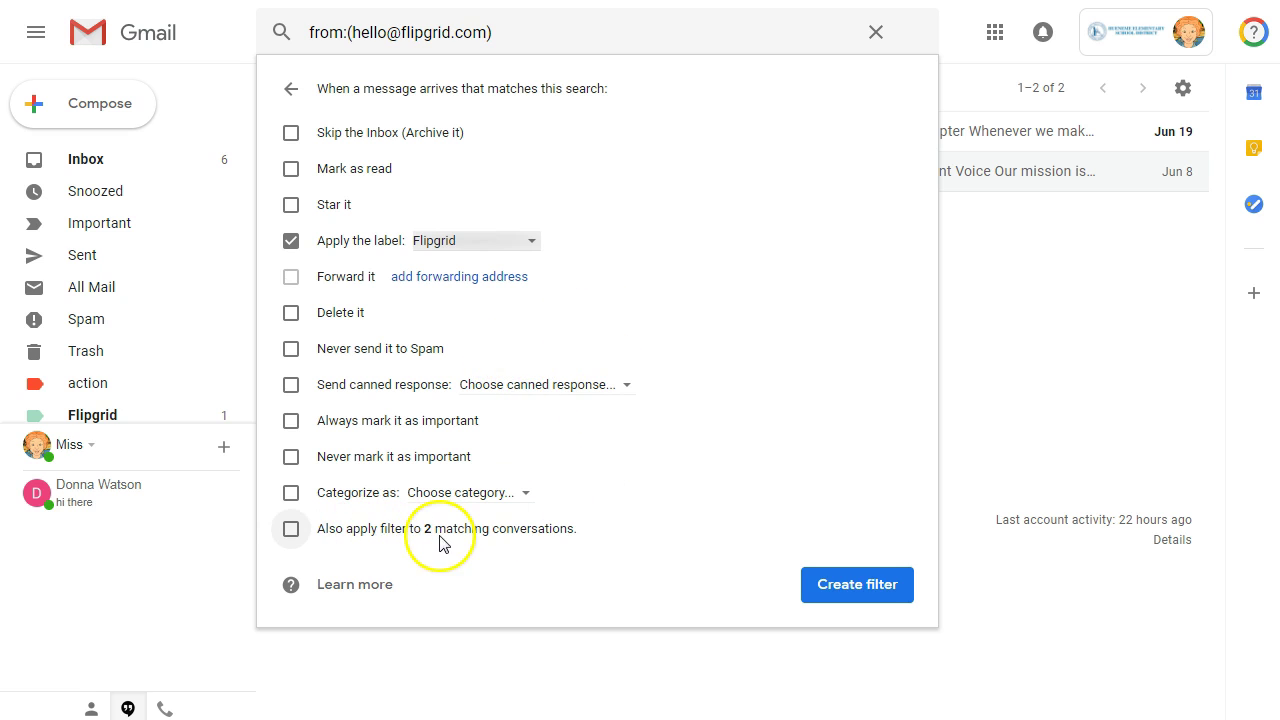
click(289, 531)
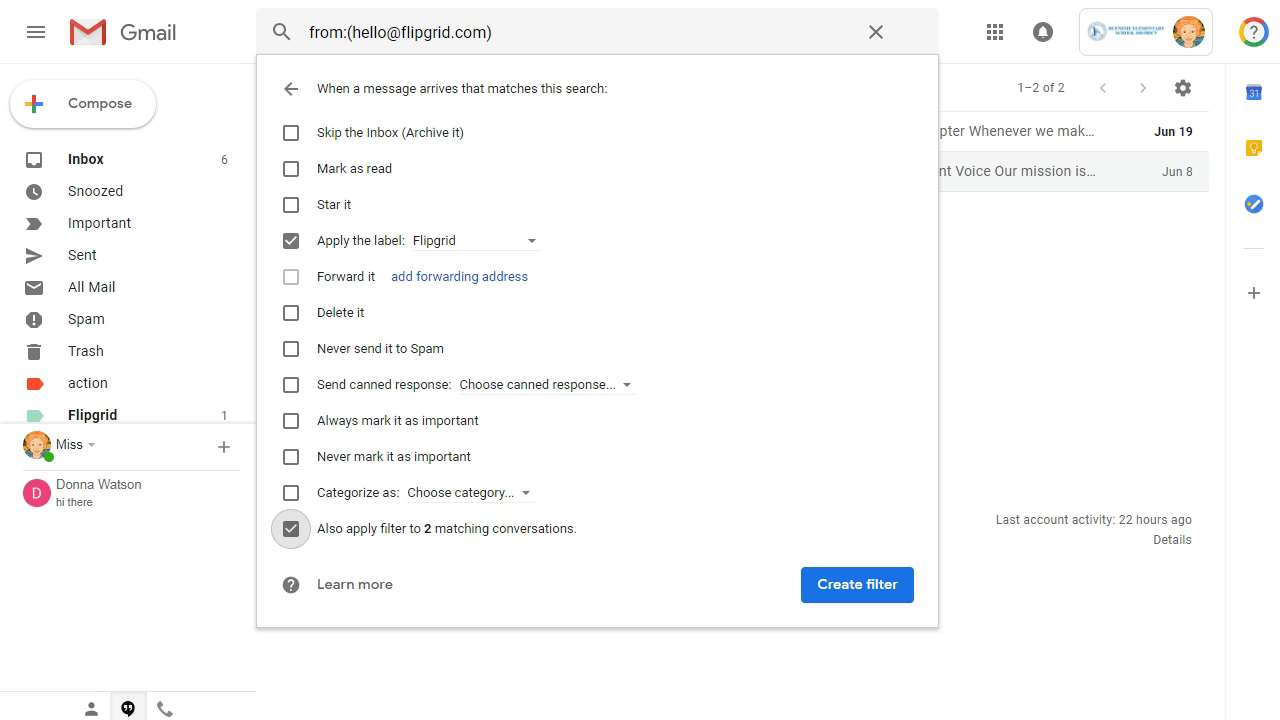
click(887, 585)
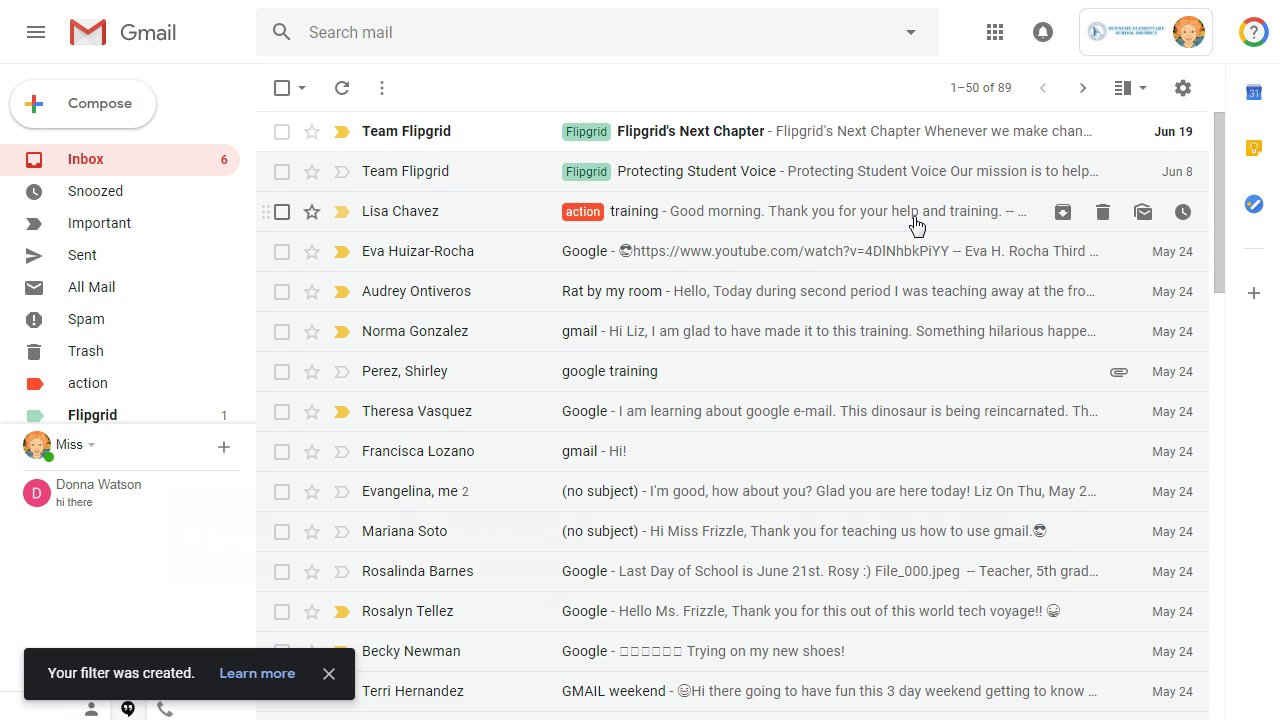
scroll(110, 383, down, 2)
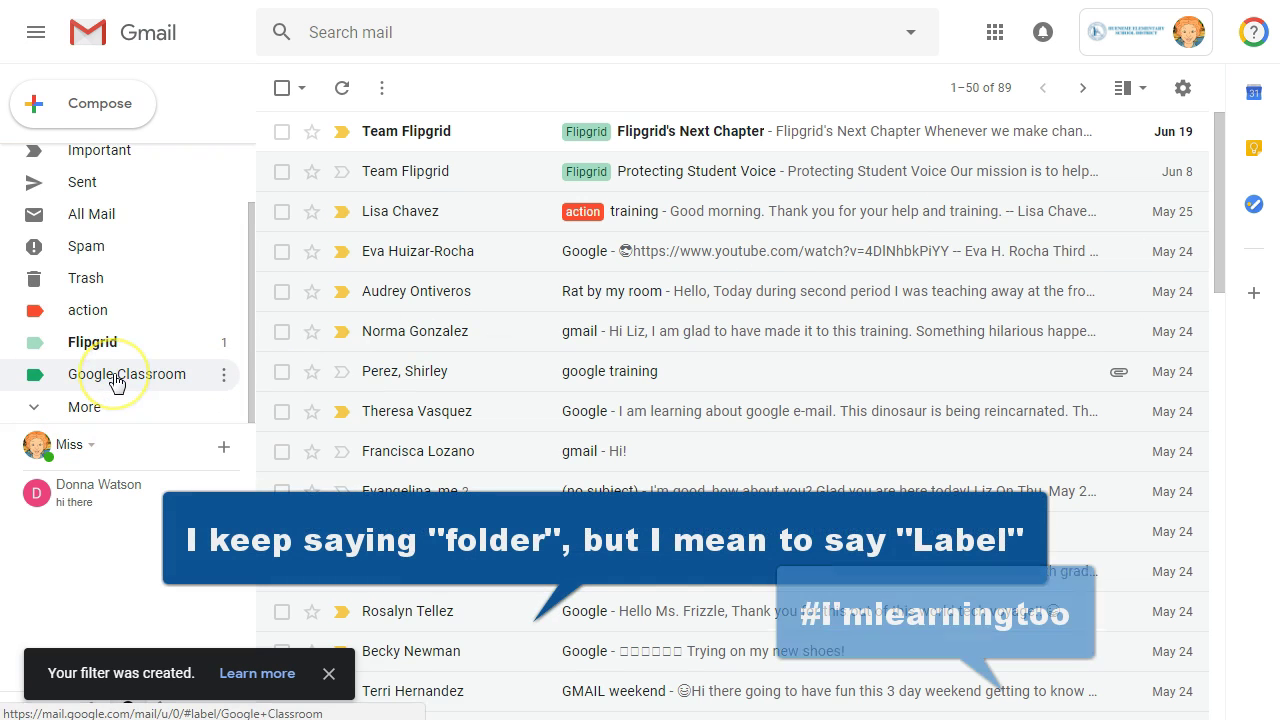